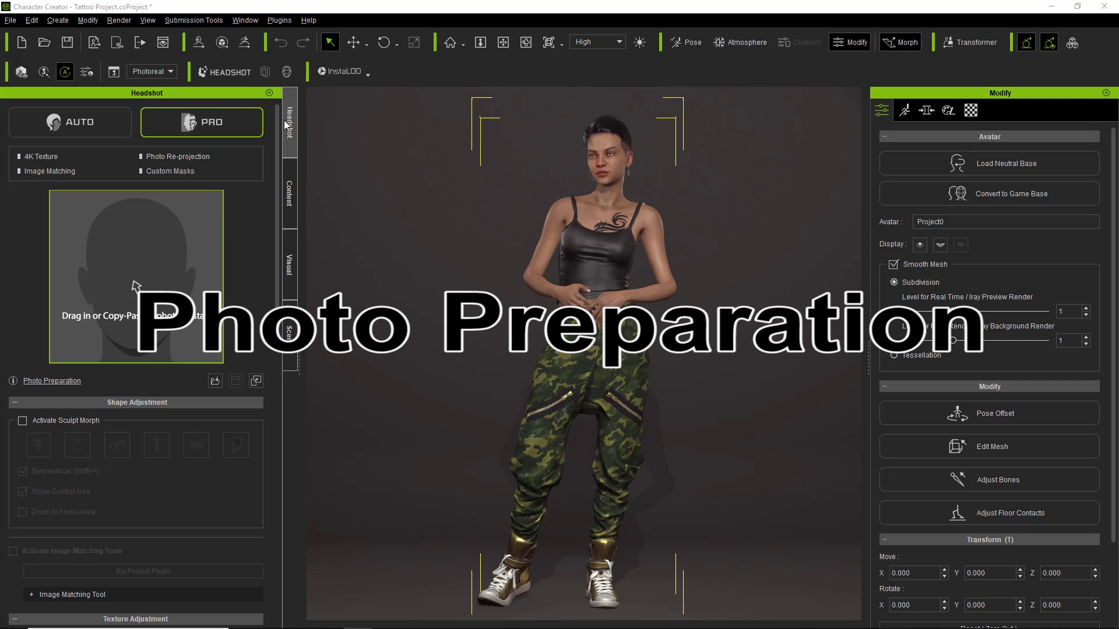
click(239, 71)
click(239, 71)
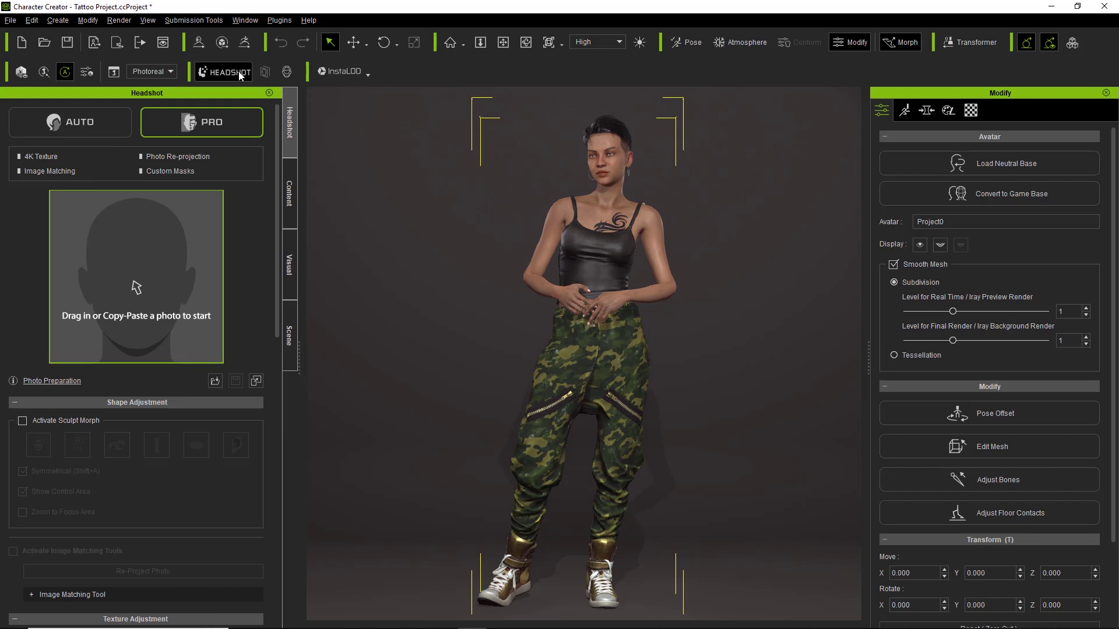
click(239, 71)
click(239, 71)
click(279, 20)
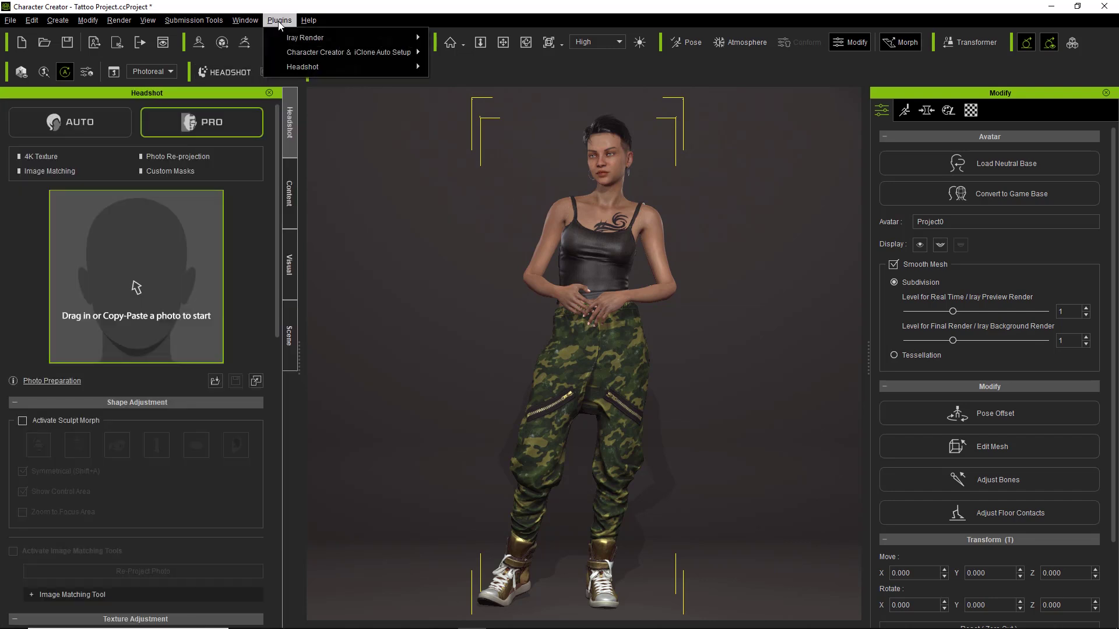
mouse_move(309, 69)
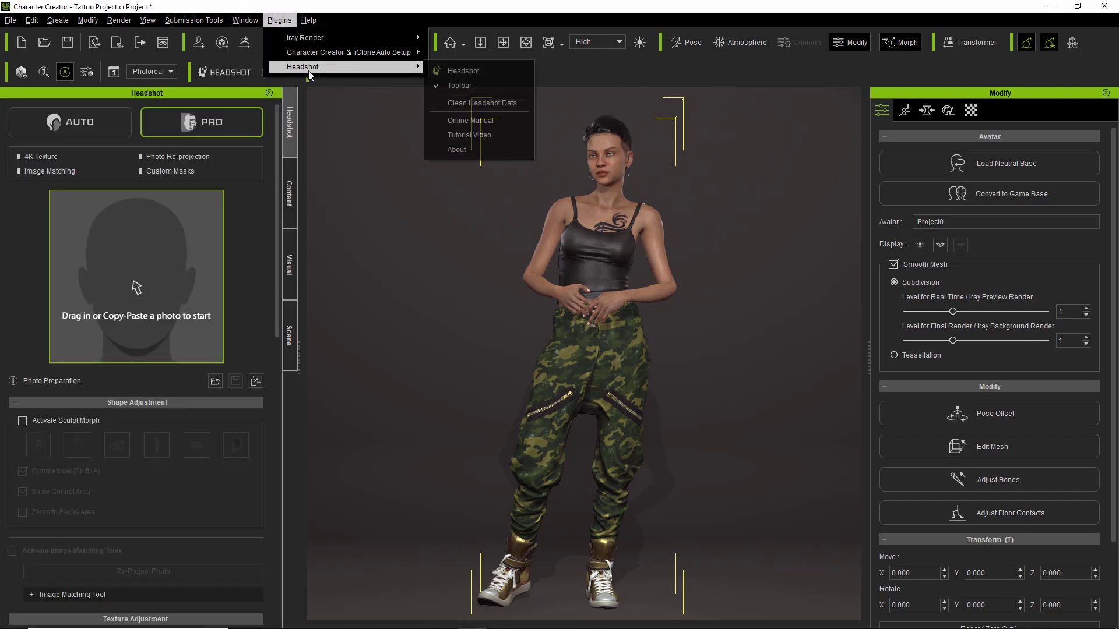
click(464, 86)
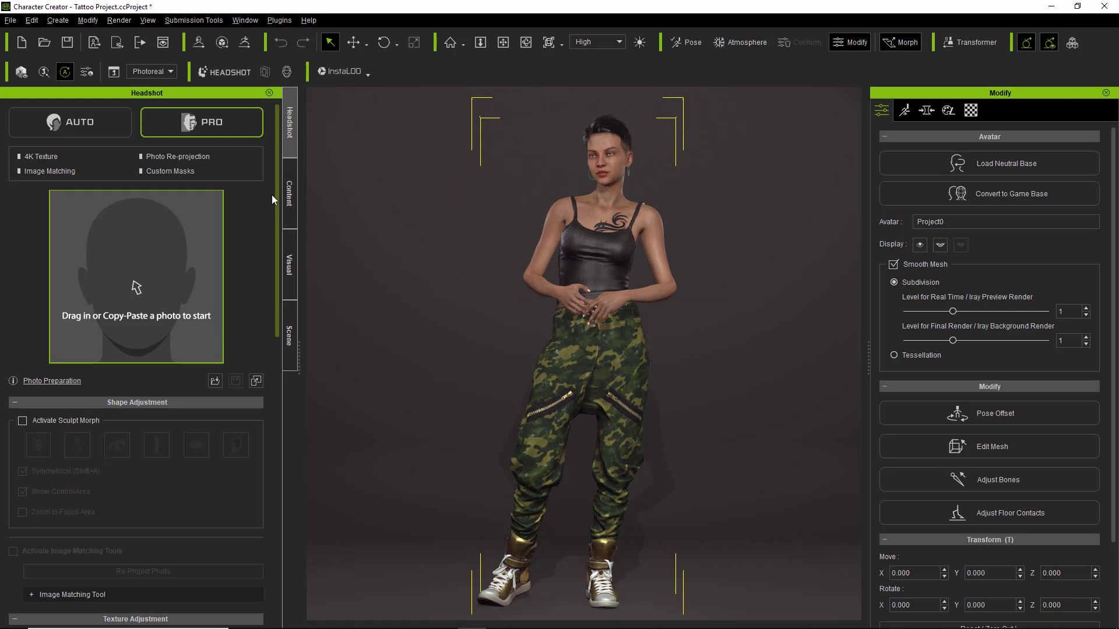
Open Headshot's online photo preparation guide and read the image requirements for Auto Mode.
click(46, 382)
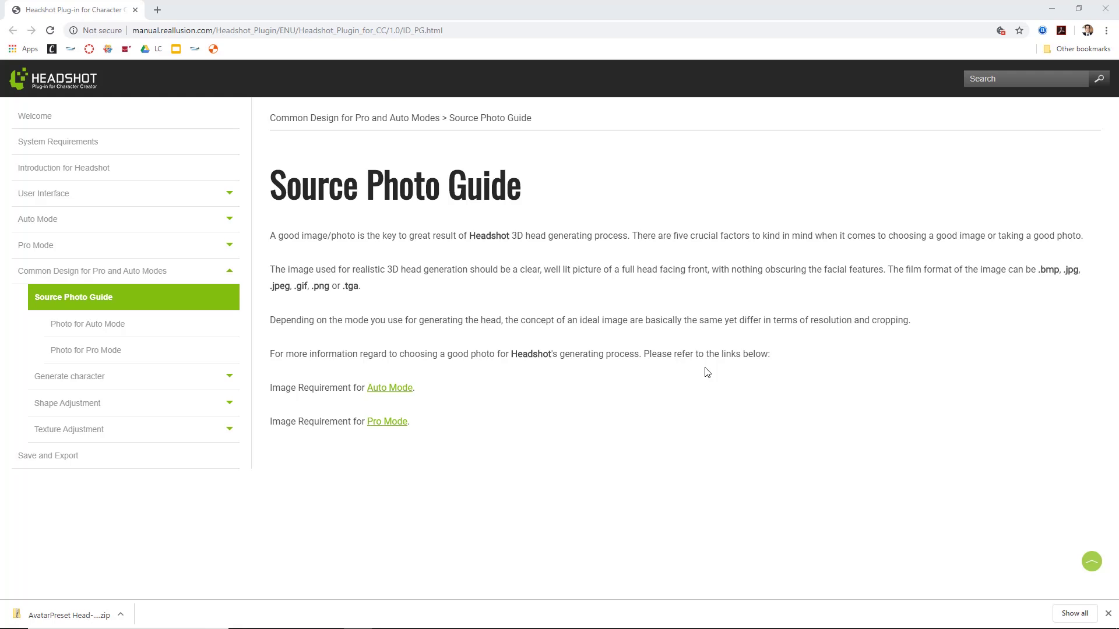
click(142, 324)
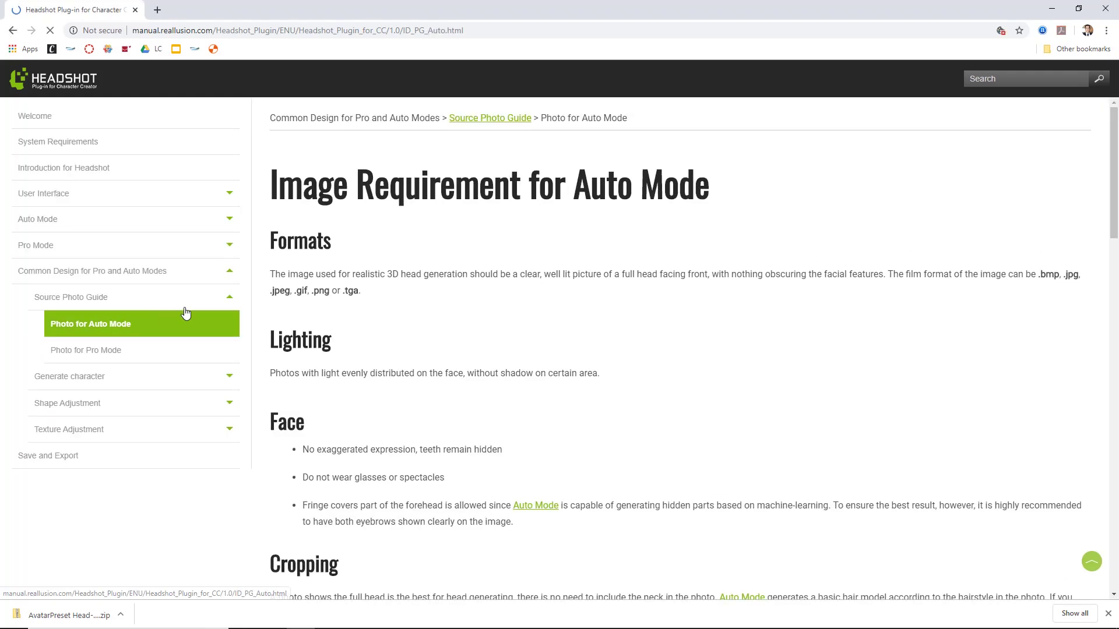
scroll(541, 301, down, 3)
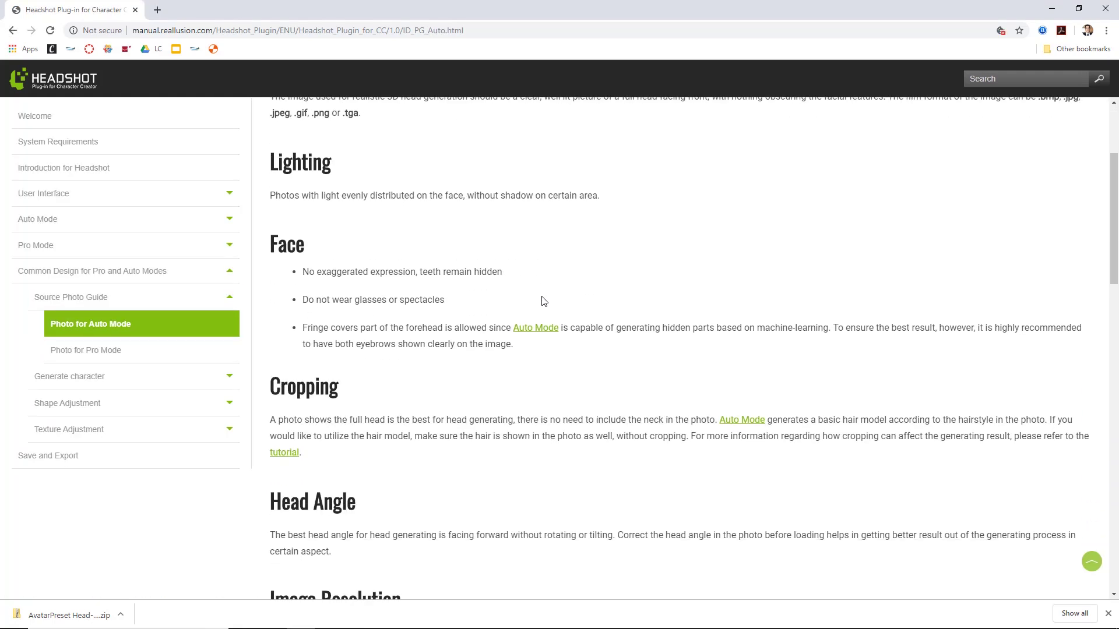
scroll(542, 301, down, 2)
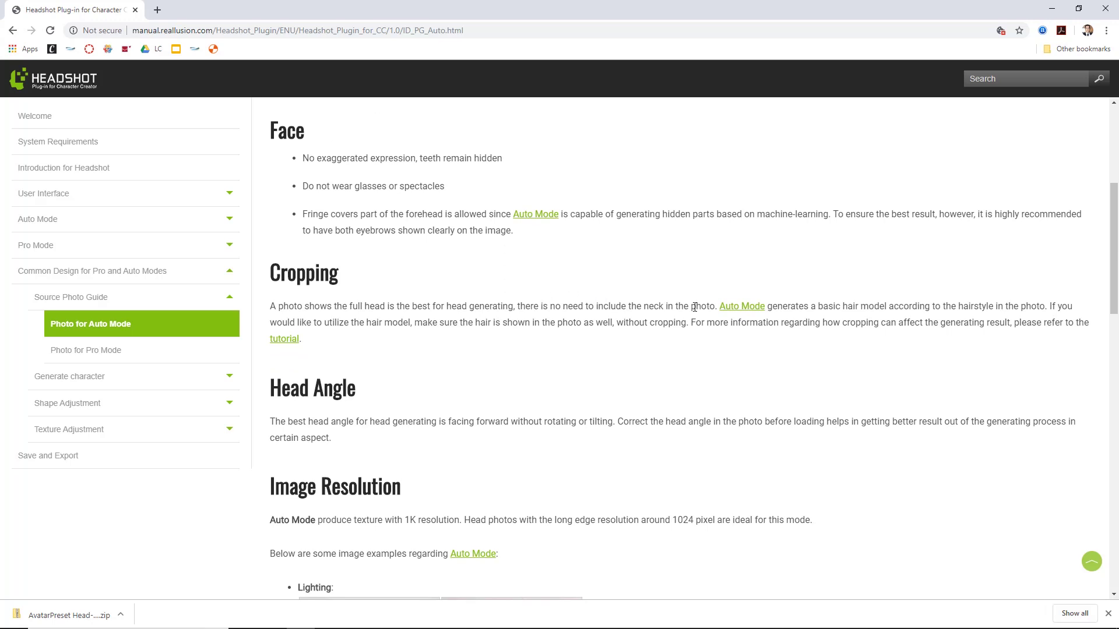
scroll(696, 307, down, 4)
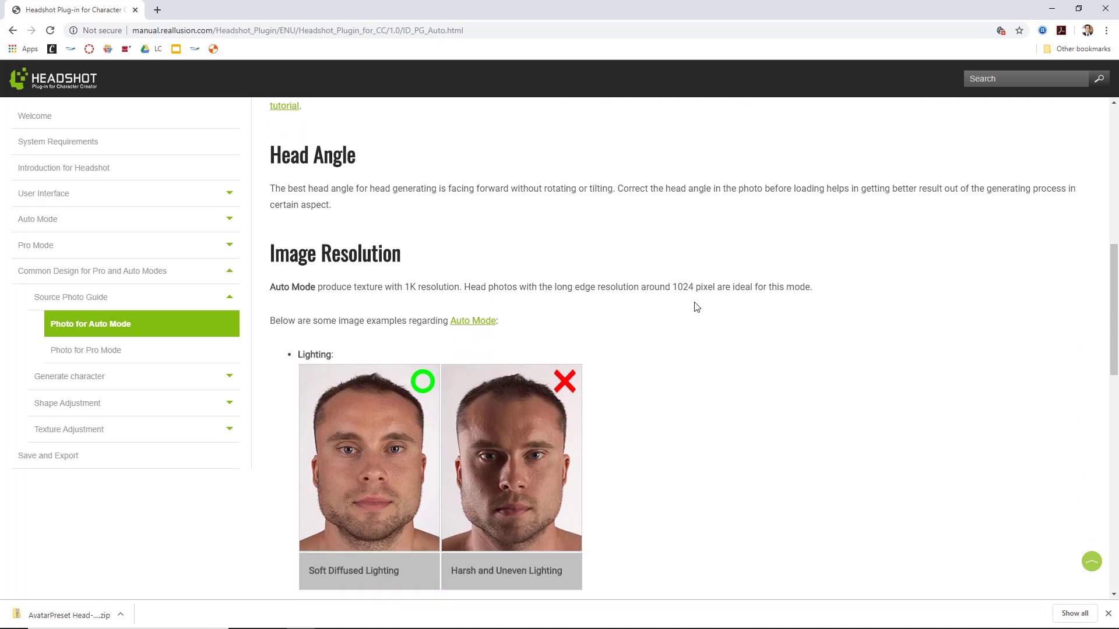
scroll(696, 307, down, 4)
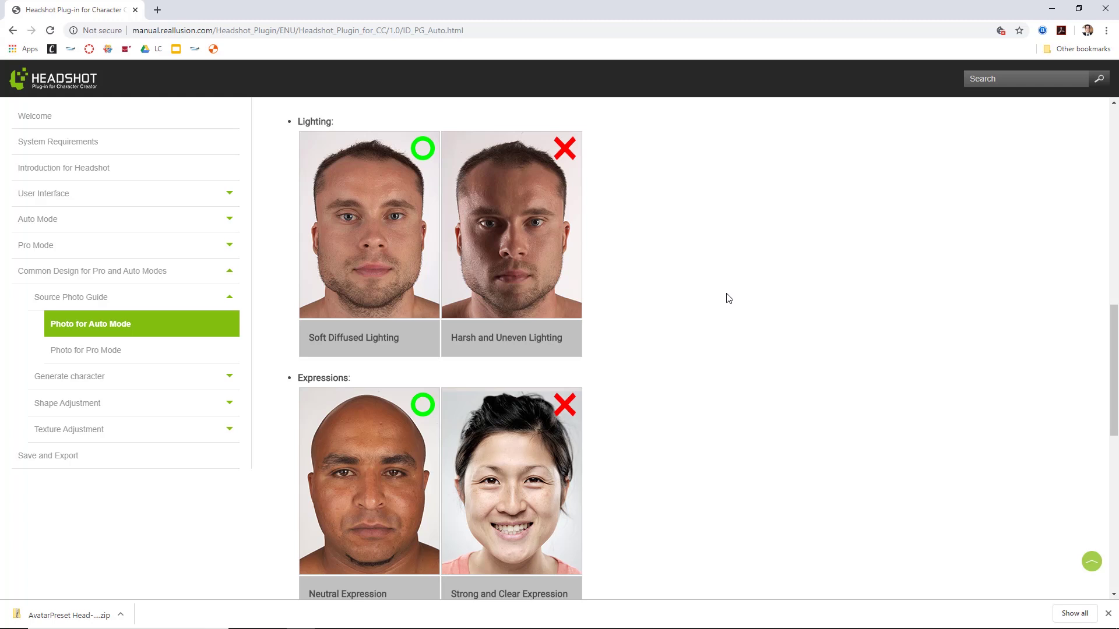
Examine the Auto Mode example photos for lighting, expressions, face angle and covering issues, and review the written requirements again.
scroll(730, 299, up, 3)
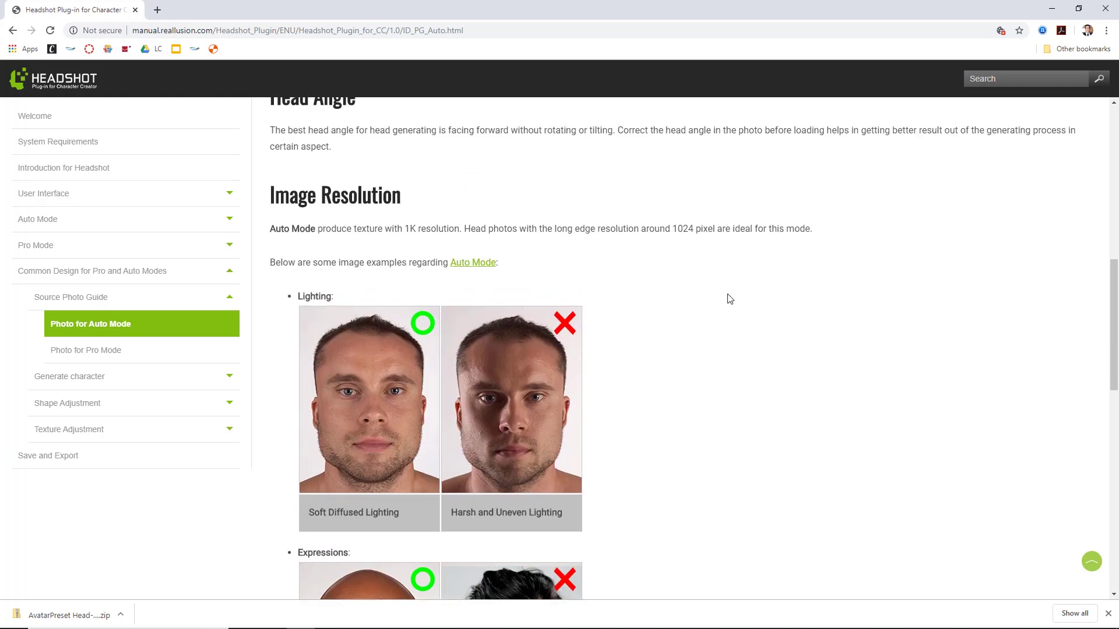
scroll(730, 299, down, 3)
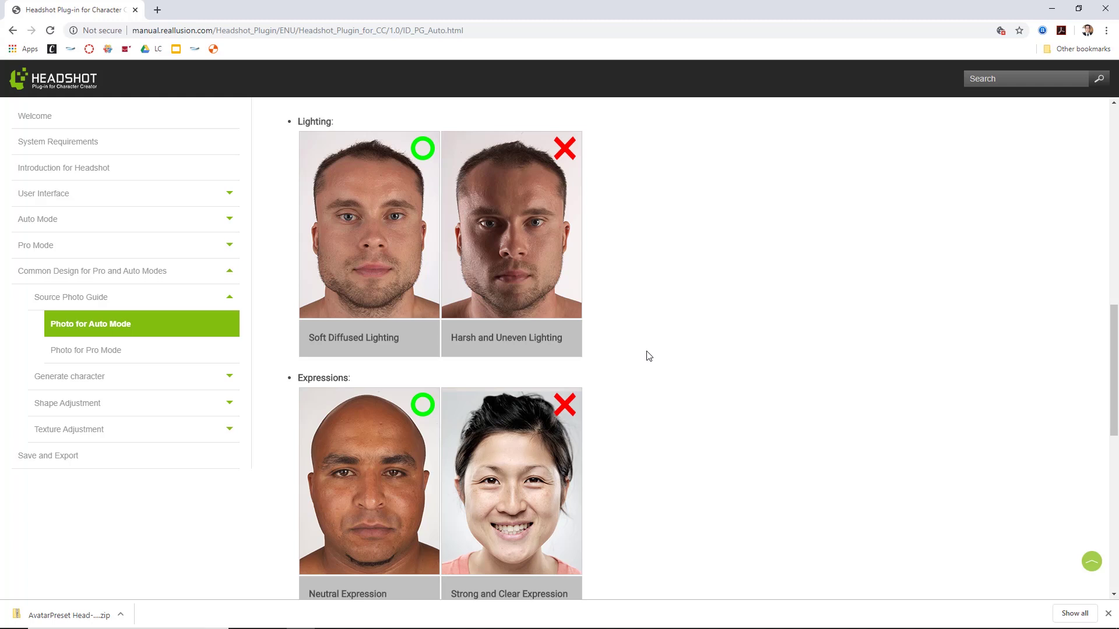
scroll(635, 359, down, 4)
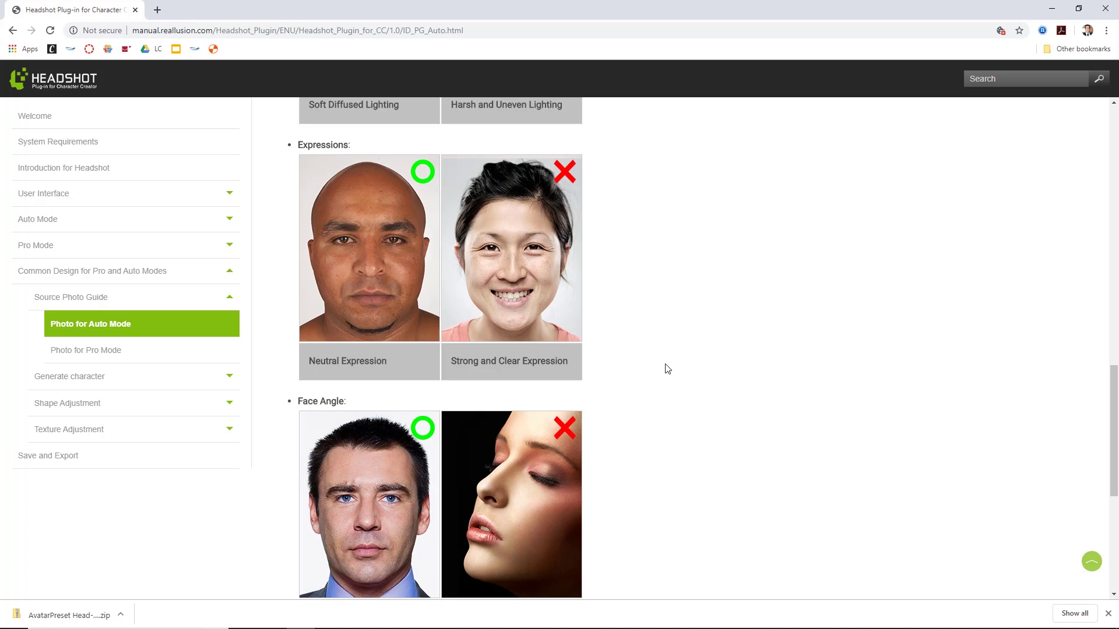
scroll(667, 369, down, 5)
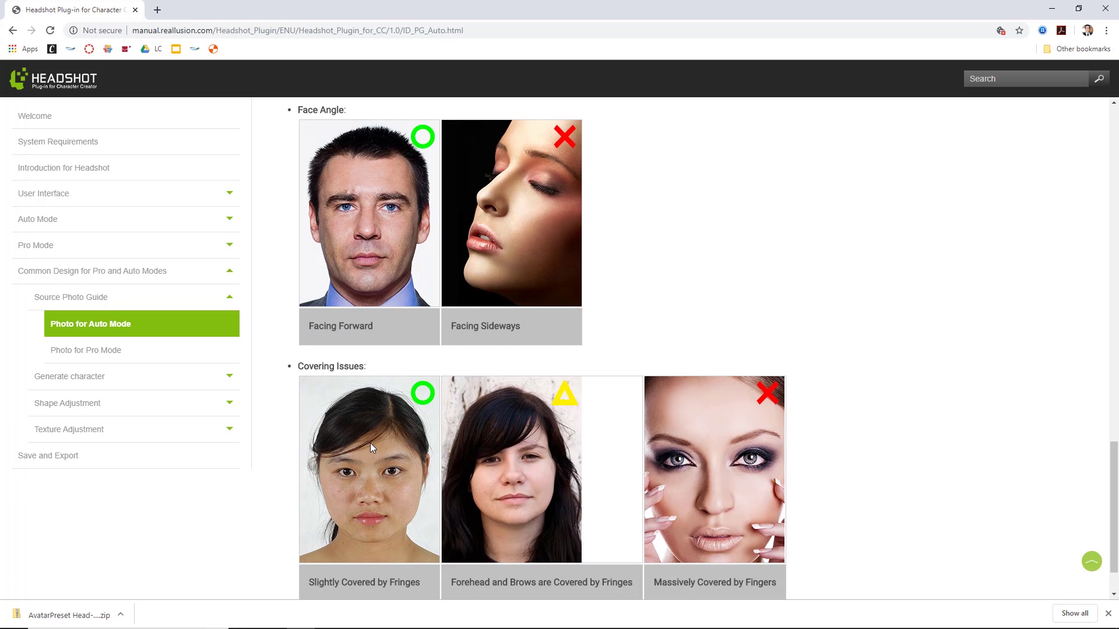
scroll(371, 447, down, 1)
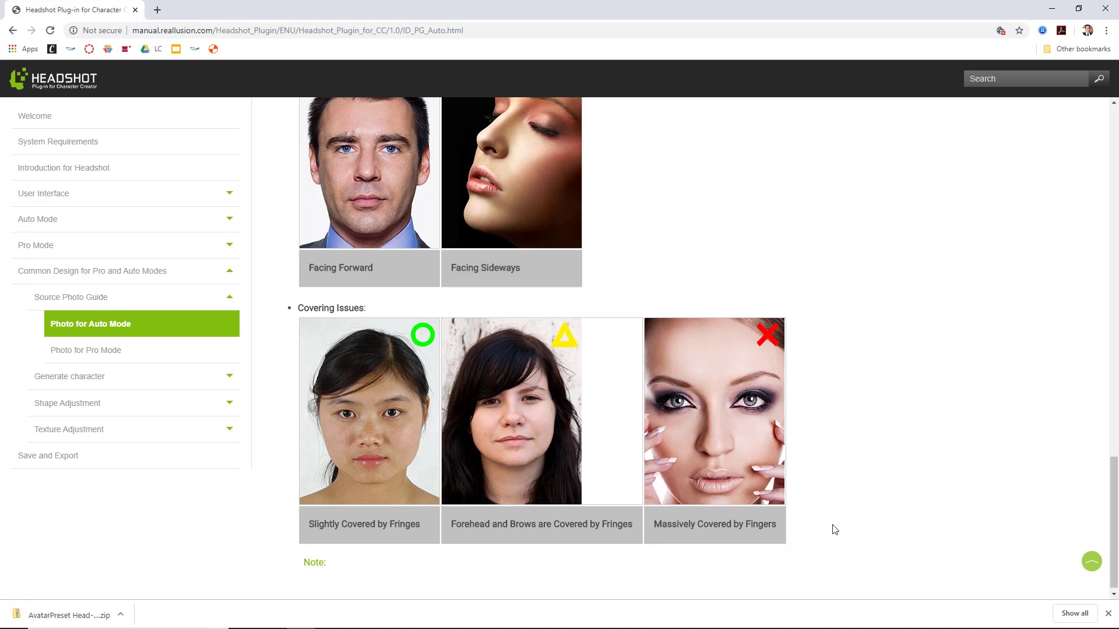
scroll(833, 527, down, 1)
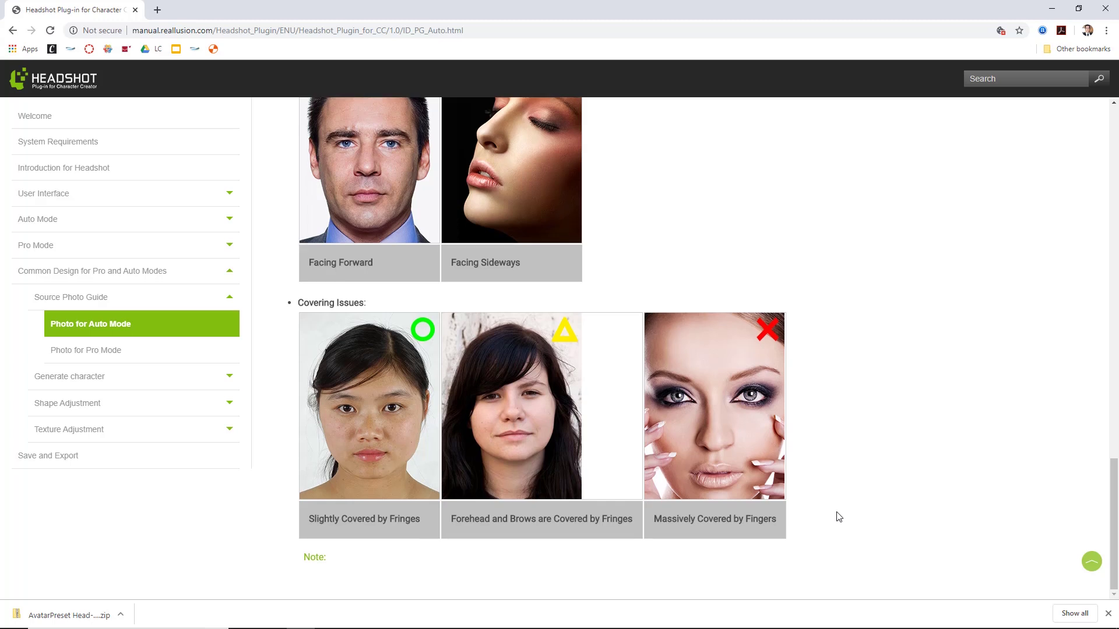
scroll(597, 285, up, 4)
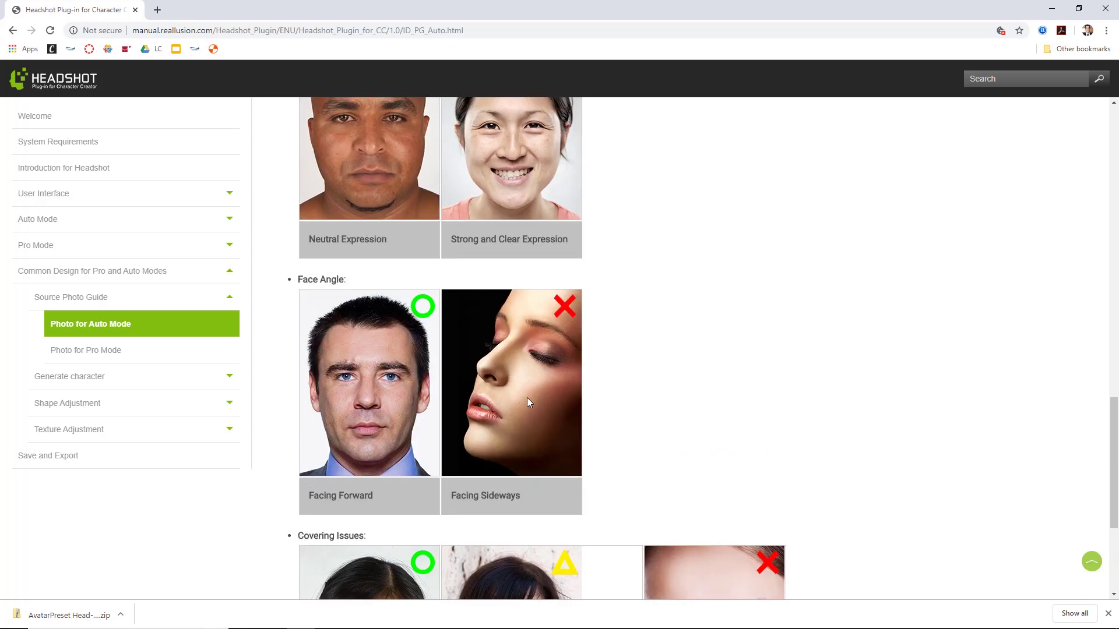
scroll(670, 393, up, 12)
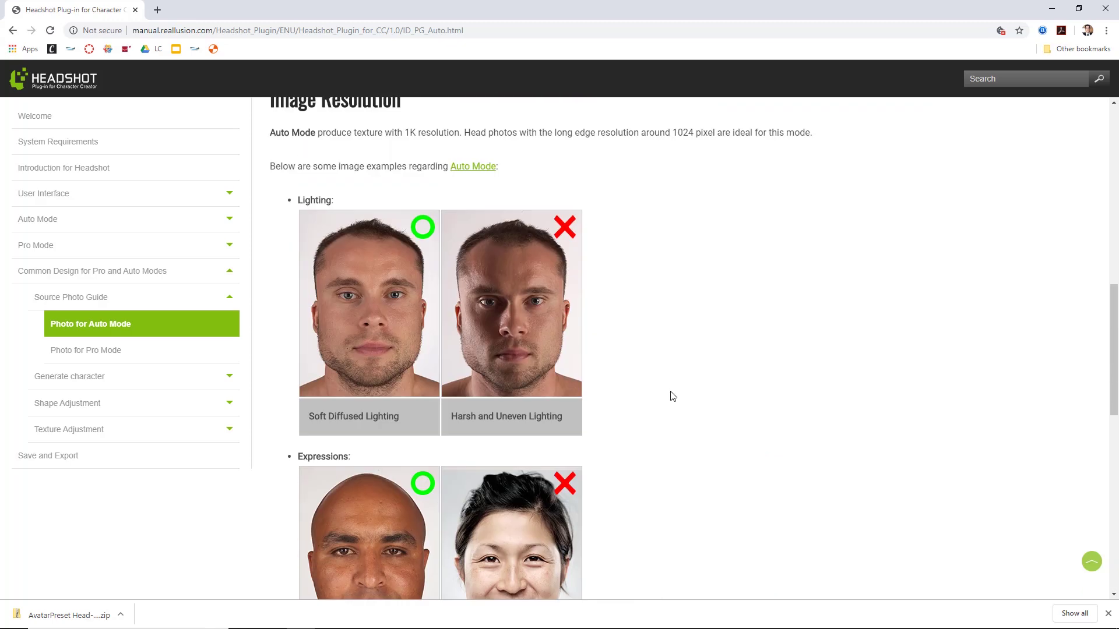
scroll(672, 396, up, 3)
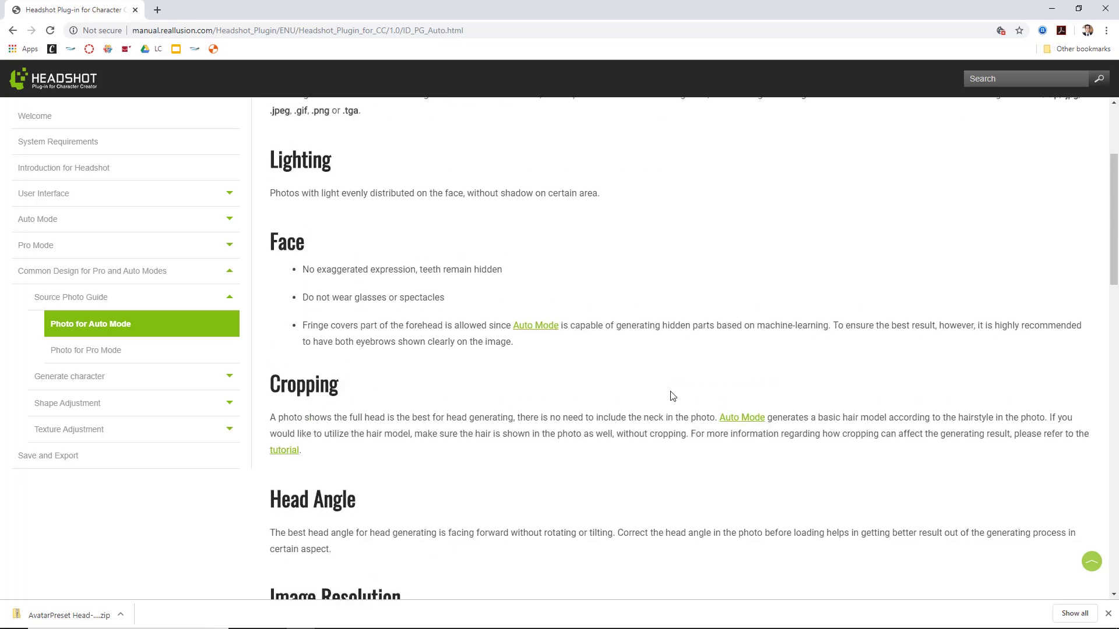
scroll(672, 396, up, 2)
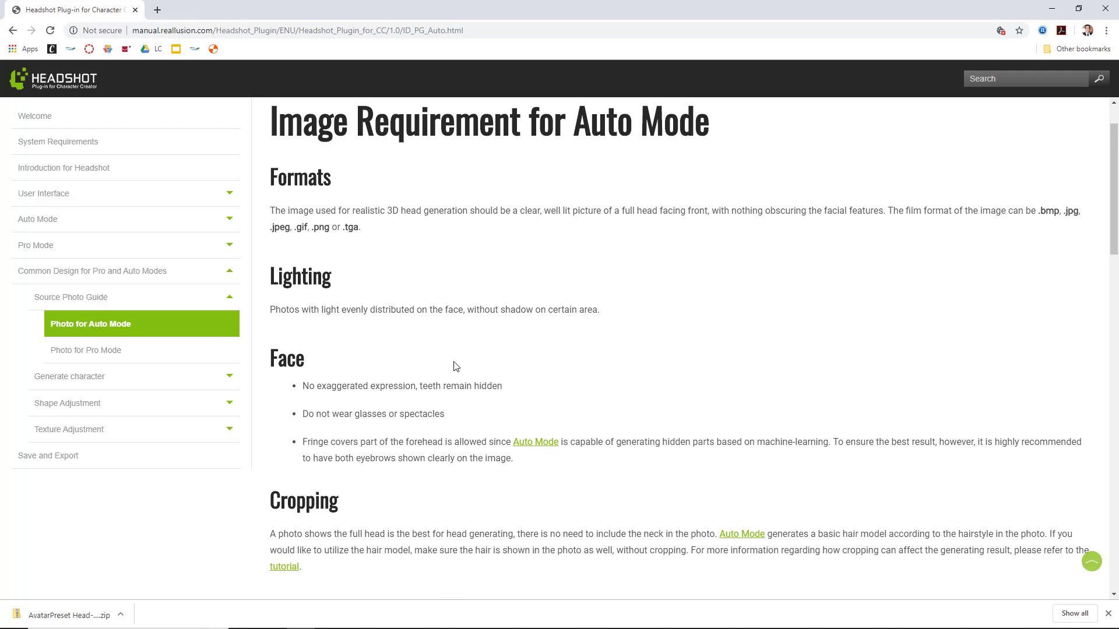
Open the Photo for Pro Mode page and read its requirements, highlighting the texture and photo resolution recommendations.
click(198, 351)
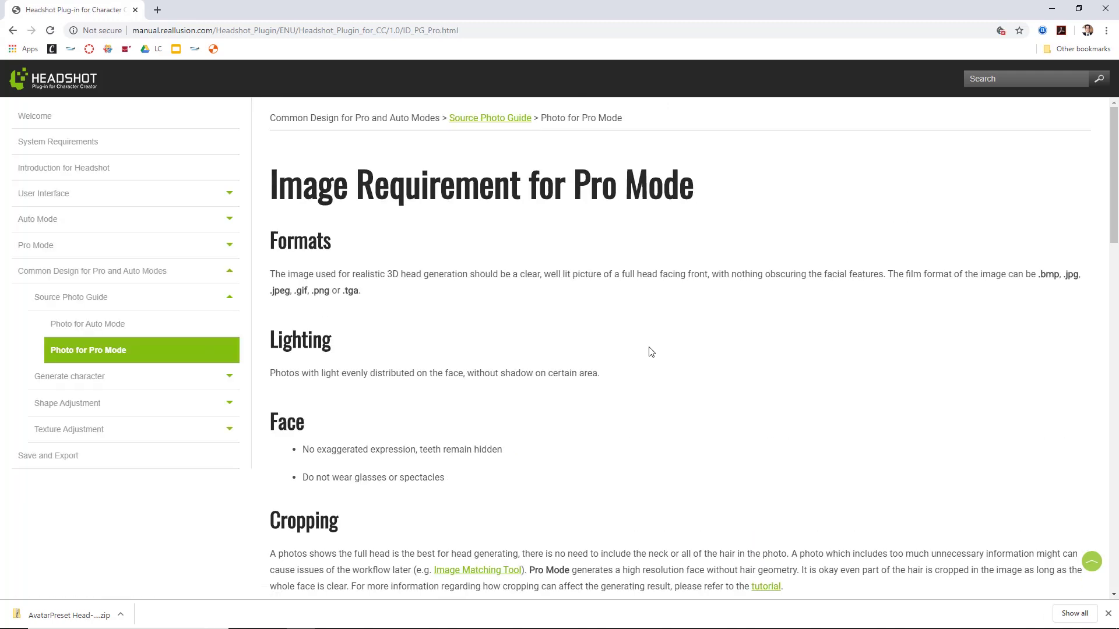
scroll(707, 345, down, 5)
scroll(709, 345, down, 3)
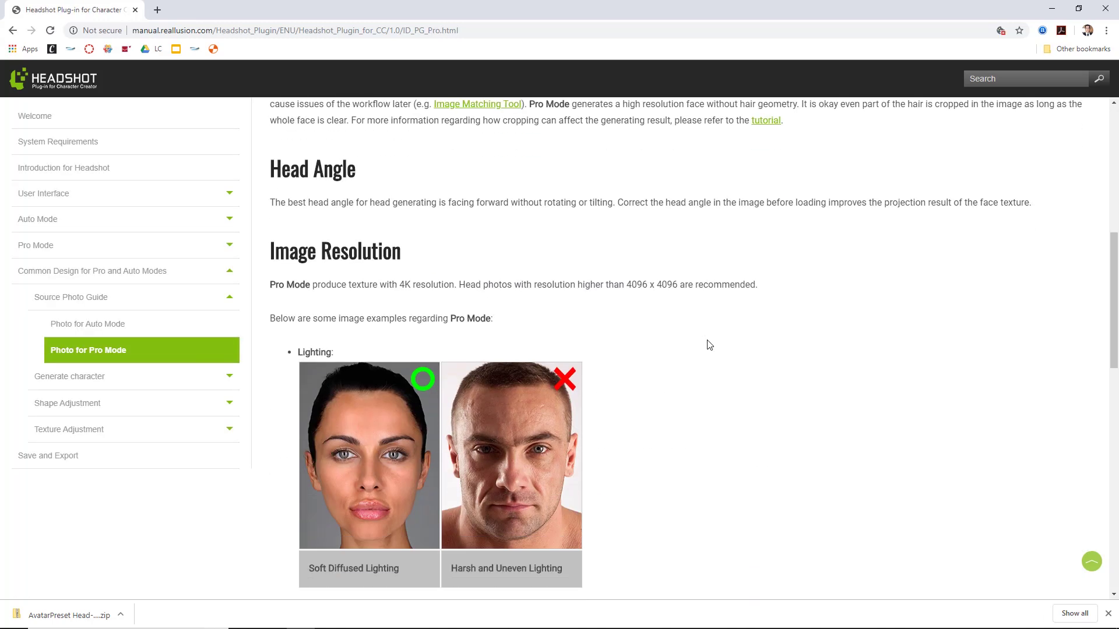
drag(400, 286, 457, 285)
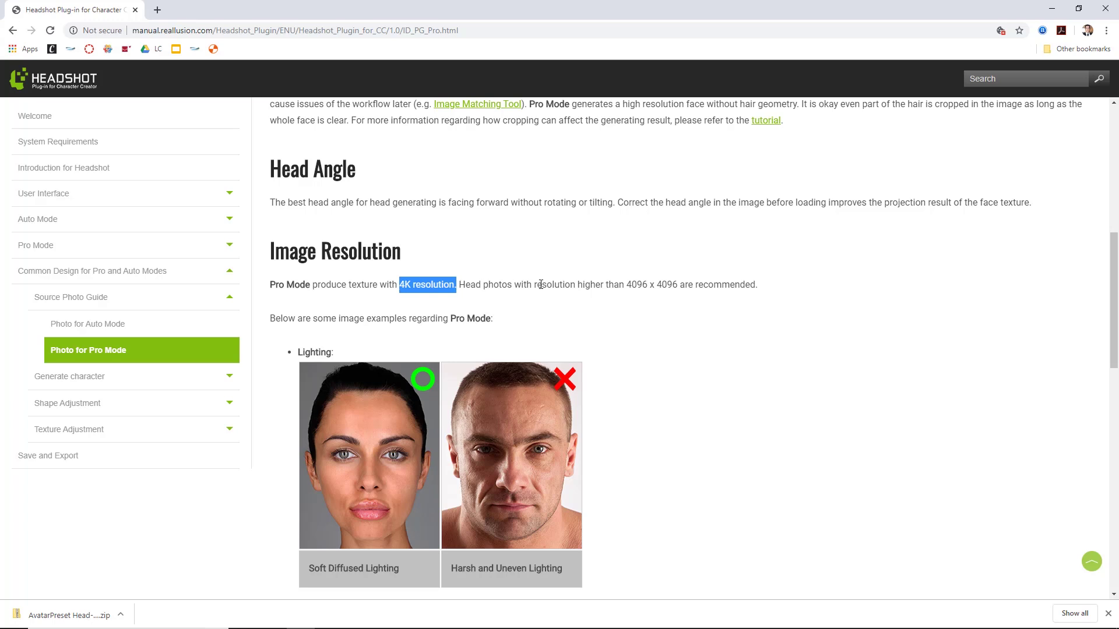
drag(564, 284, 731, 284)
click(734, 356)
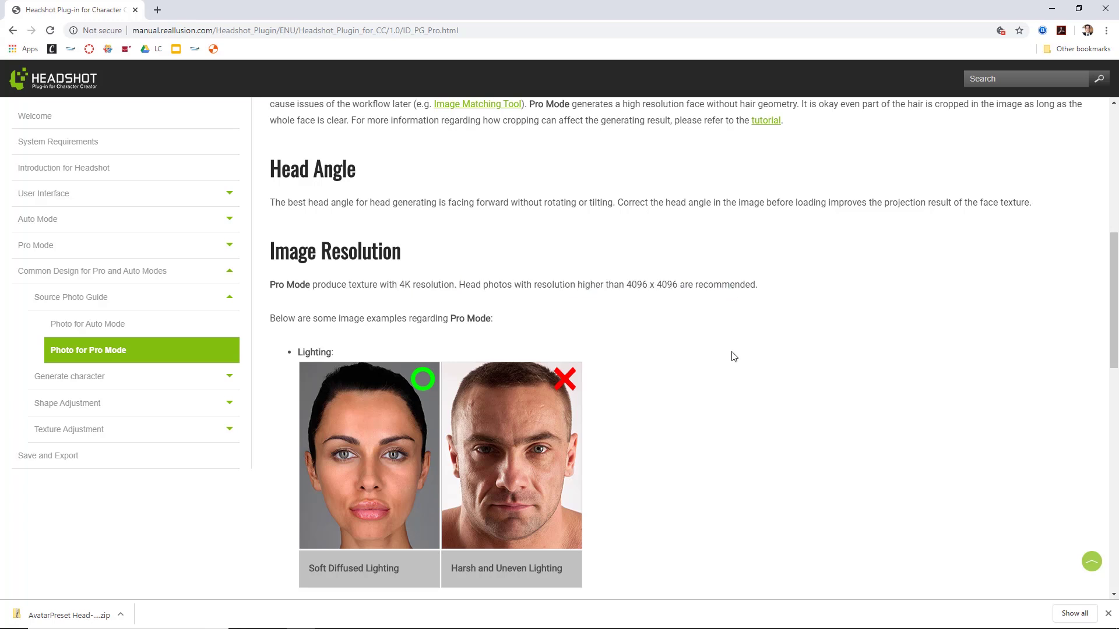
Examine the Pro Mode example photos for lighting, expressions, face angle and covering issues, and close the guide.
scroll(718, 380, down, 5)
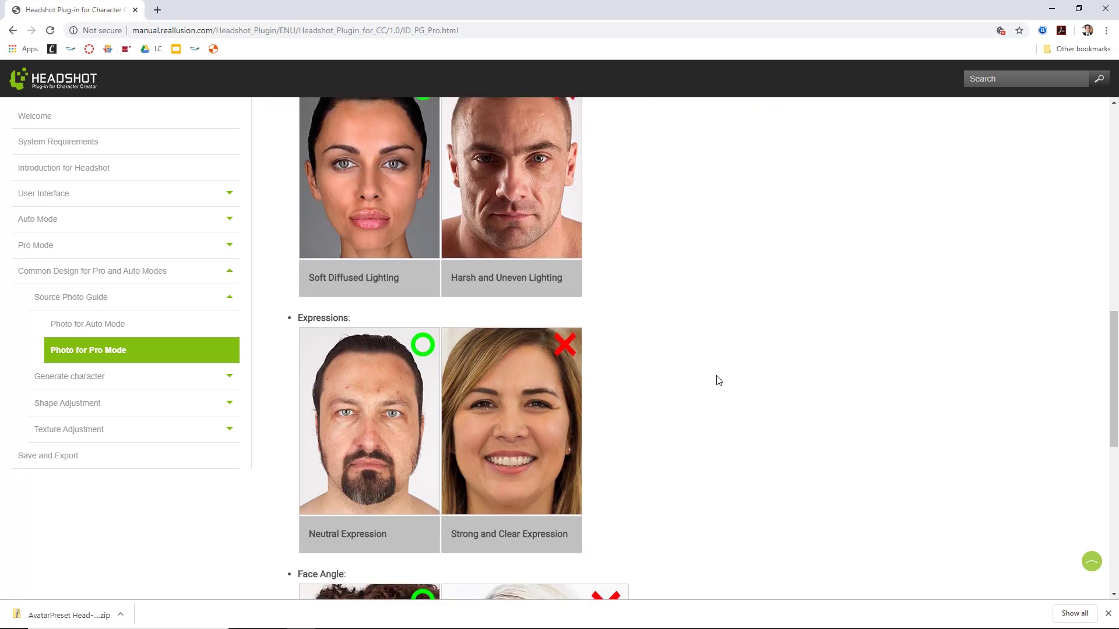
scroll(718, 381, up, 1)
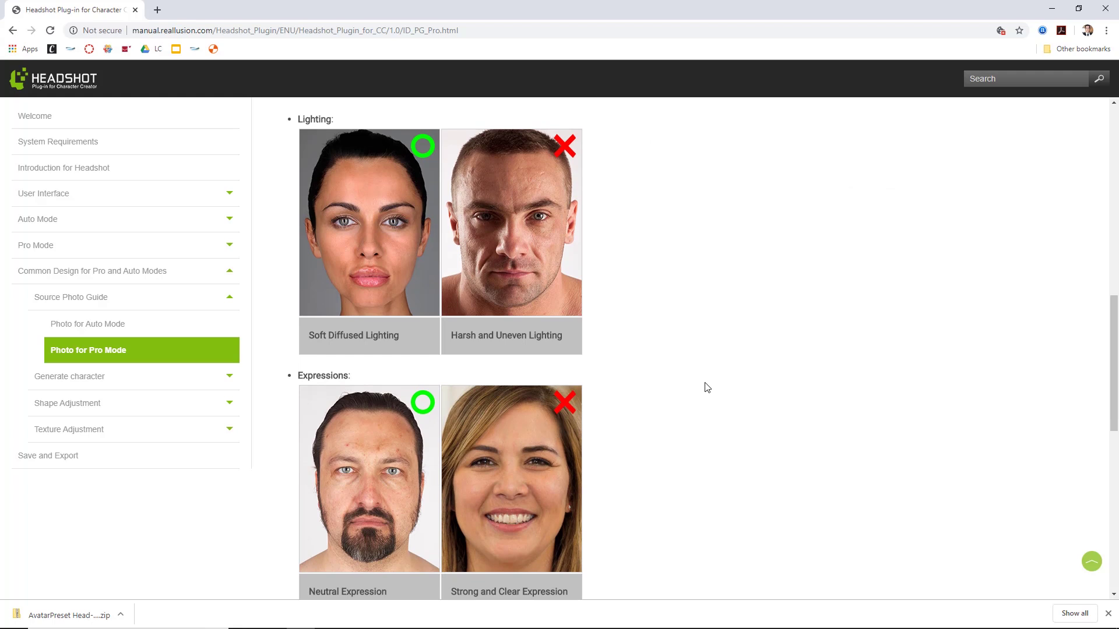
scroll(694, 395, down, 1)
scroll(695, 395, down, 1)
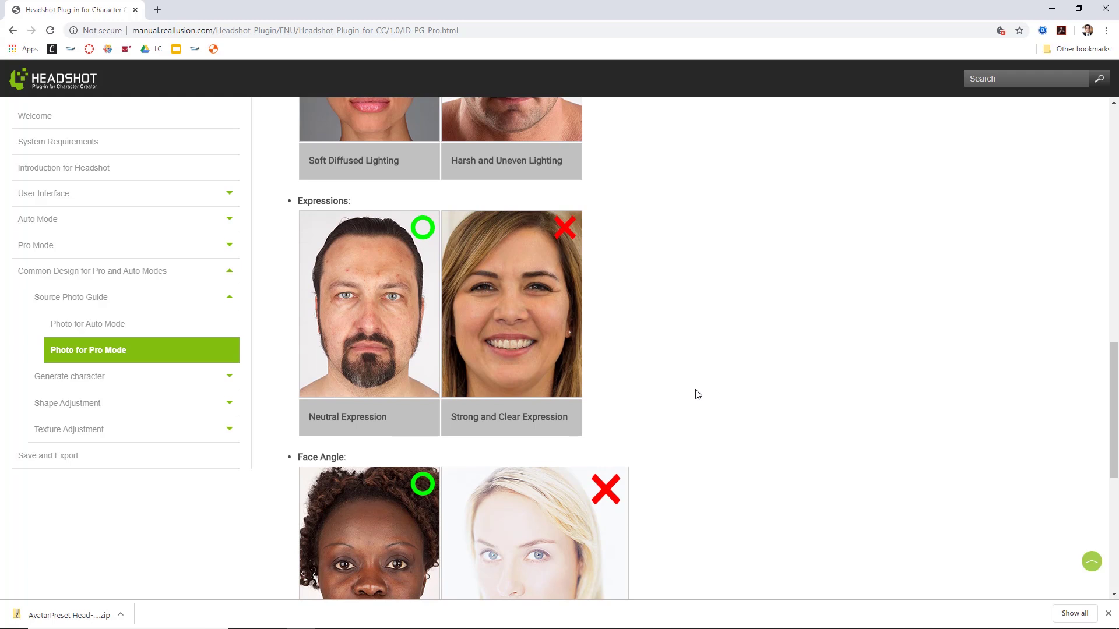
scroll(697, 394, down, 3)
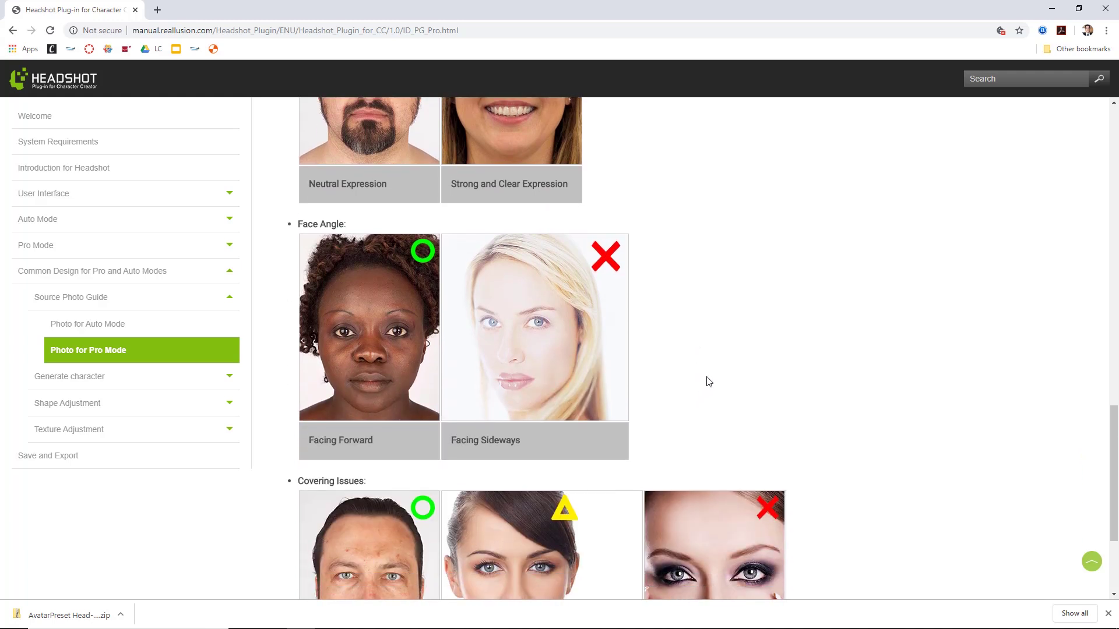
scroll(693, 382, down, 3)
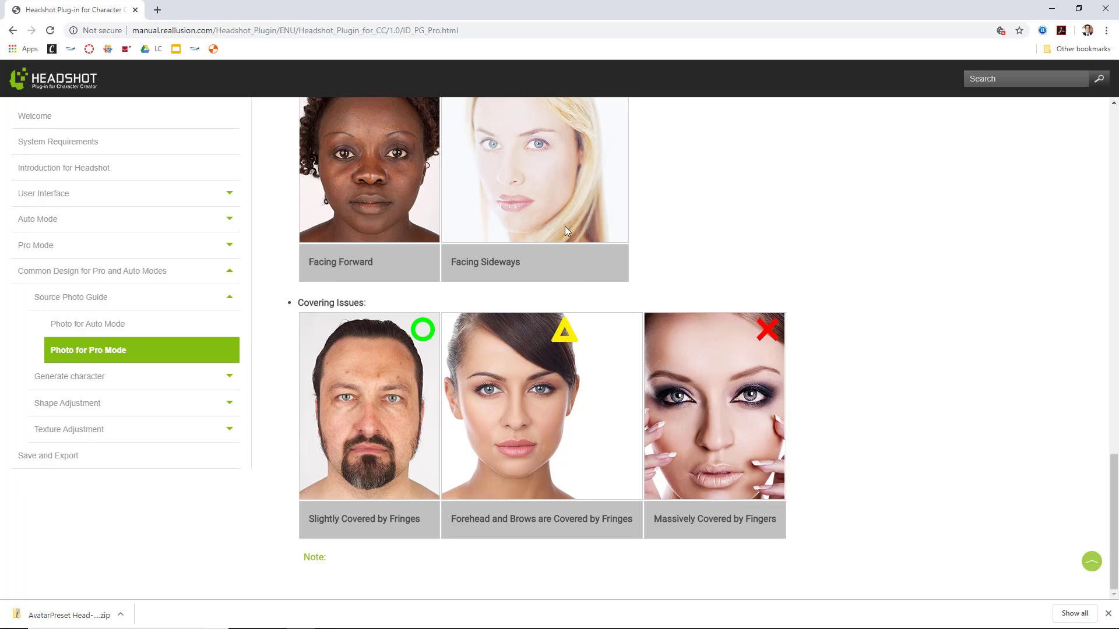
click(1105, 9)
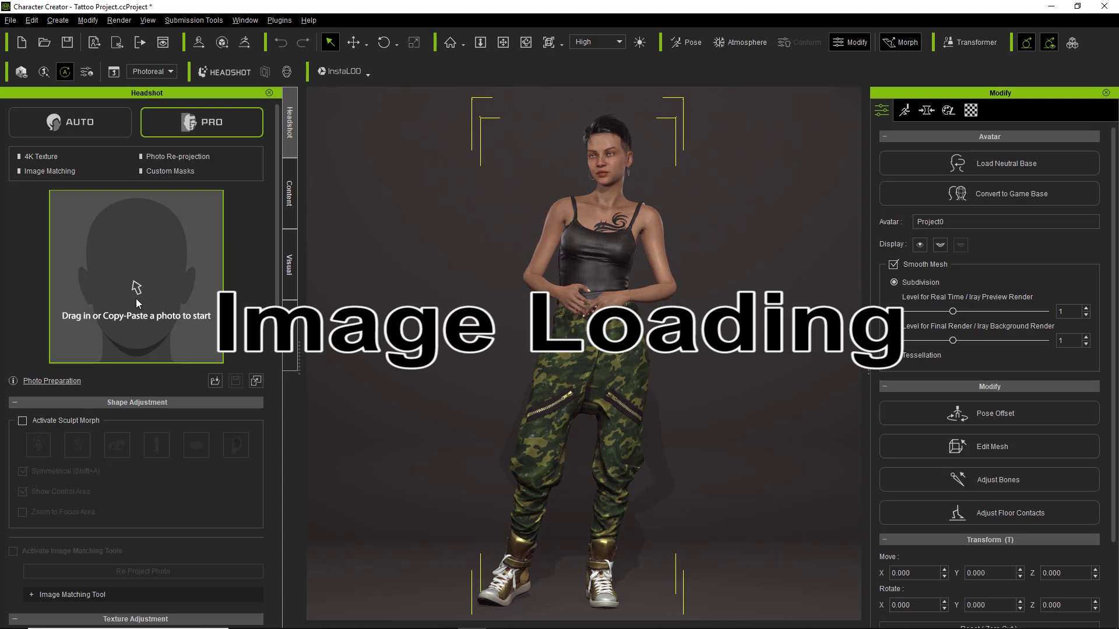
click(214, 381)
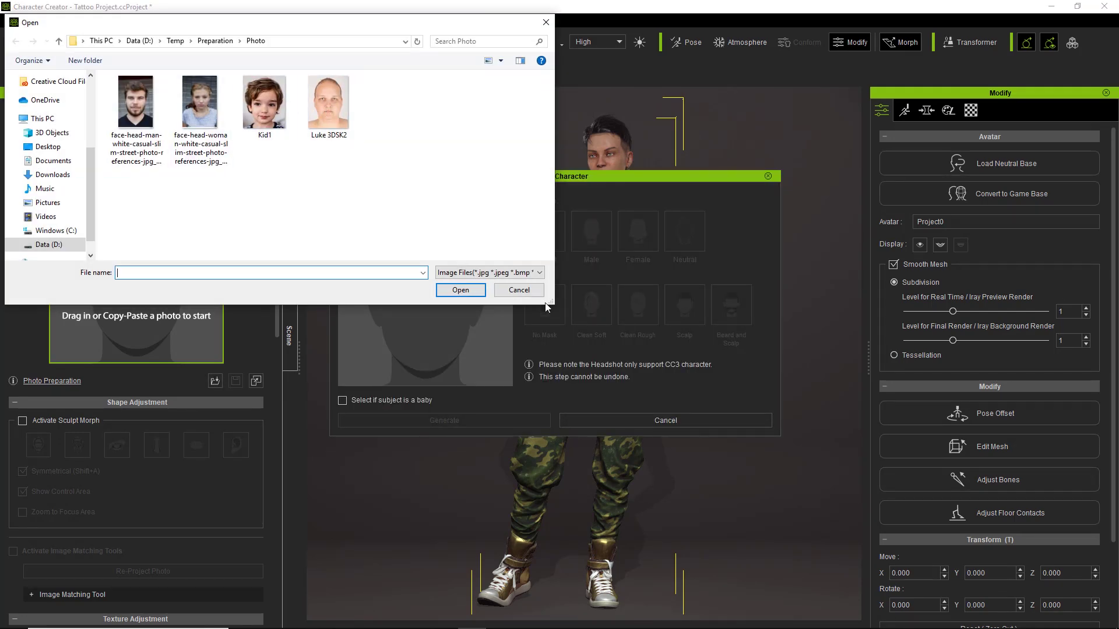
click(519, 290)
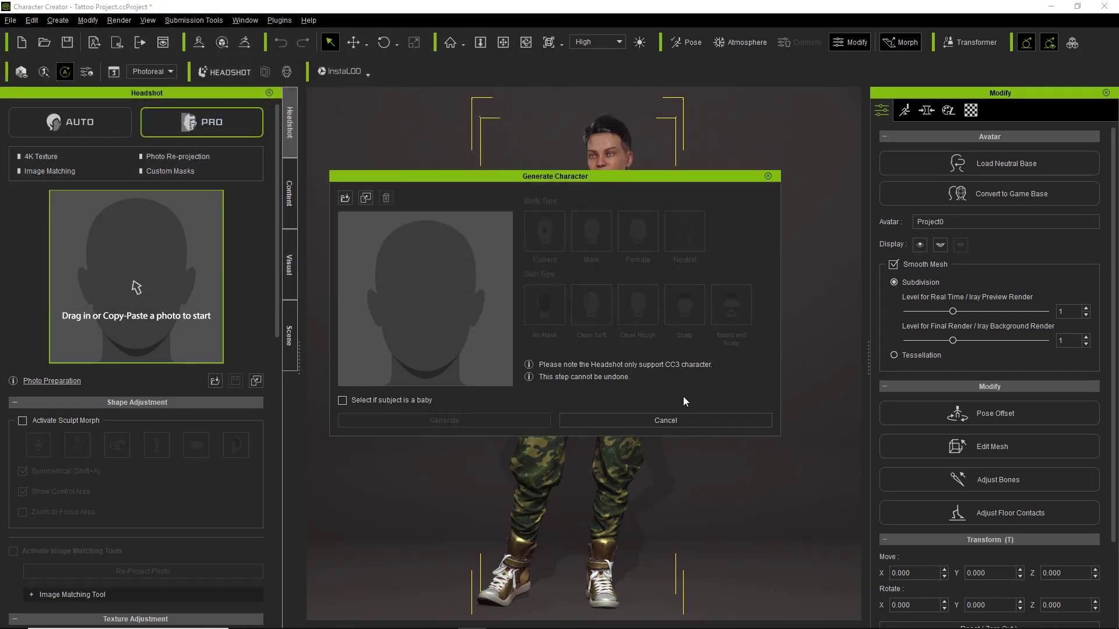
click(683, 415)
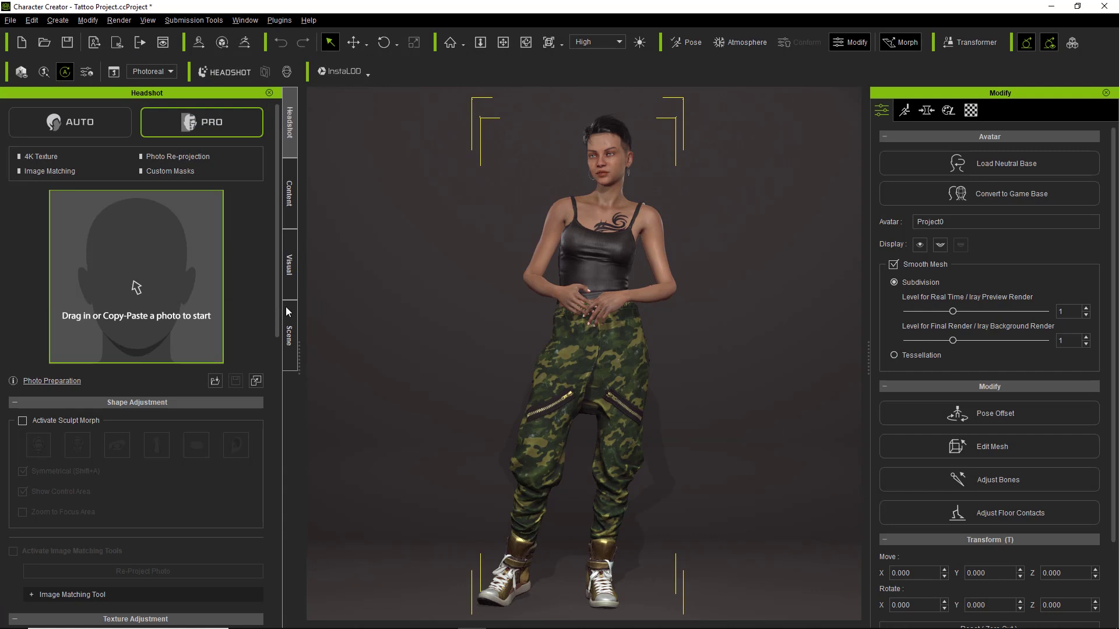
click(124, 269)
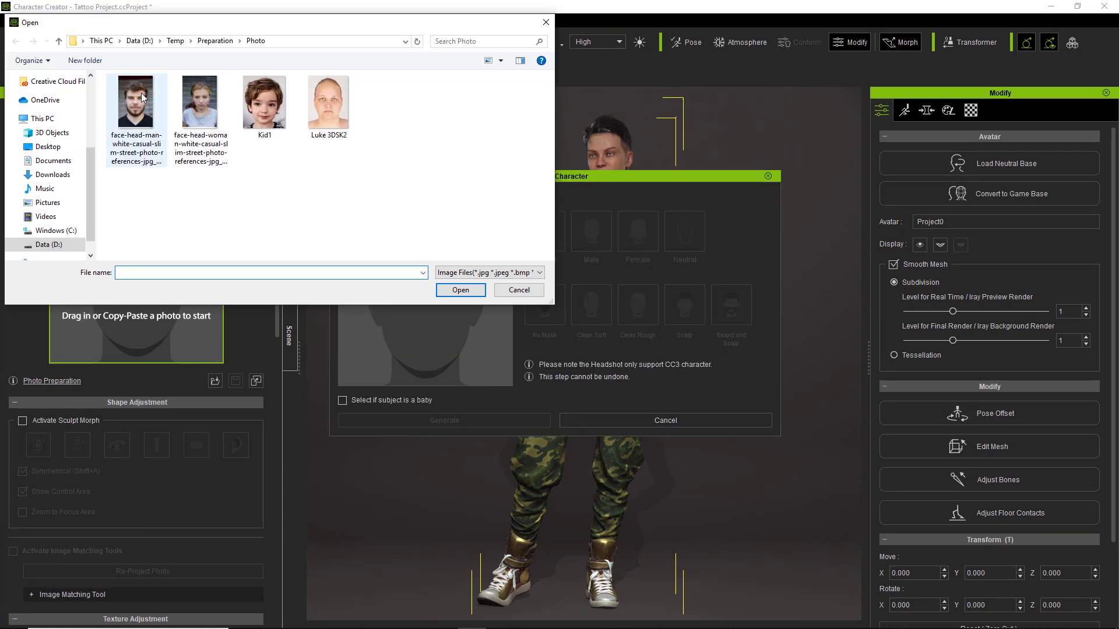
click(518, 290)
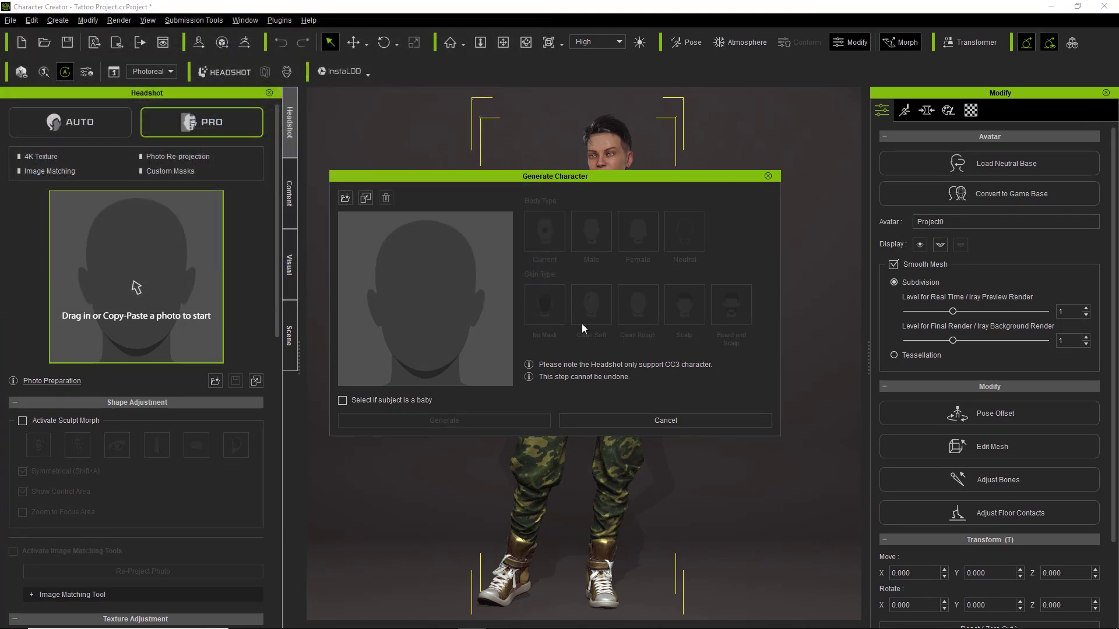
click(633, 422)
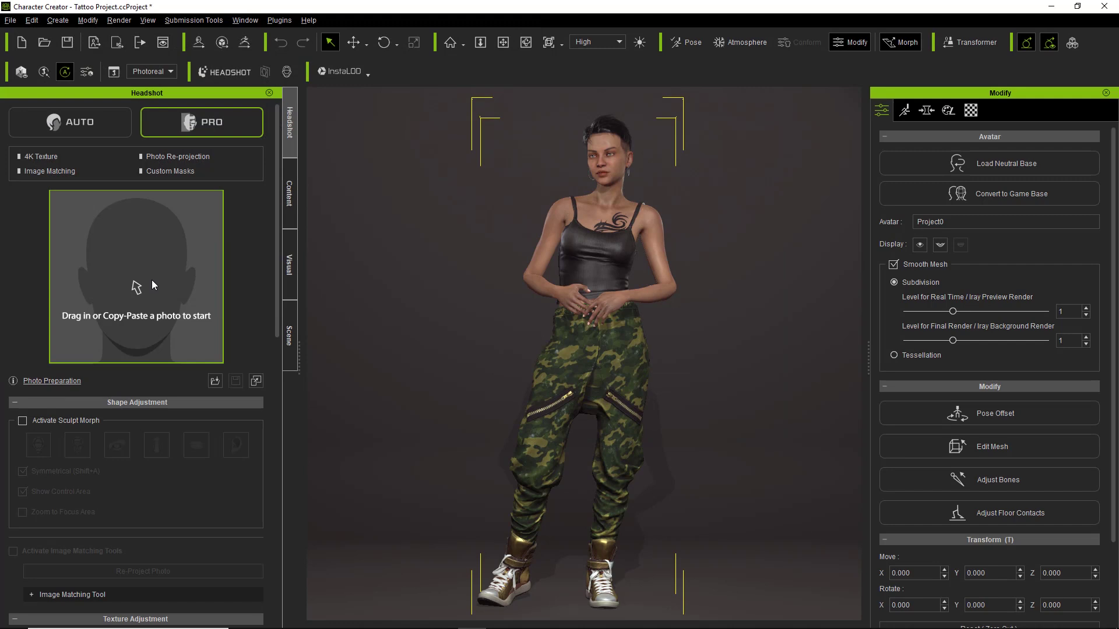
Try loading the Kid1 photo from the Photo folder into Headshot, and cancel the character generation.
key(alt+Tab)
key(alt+Tab)
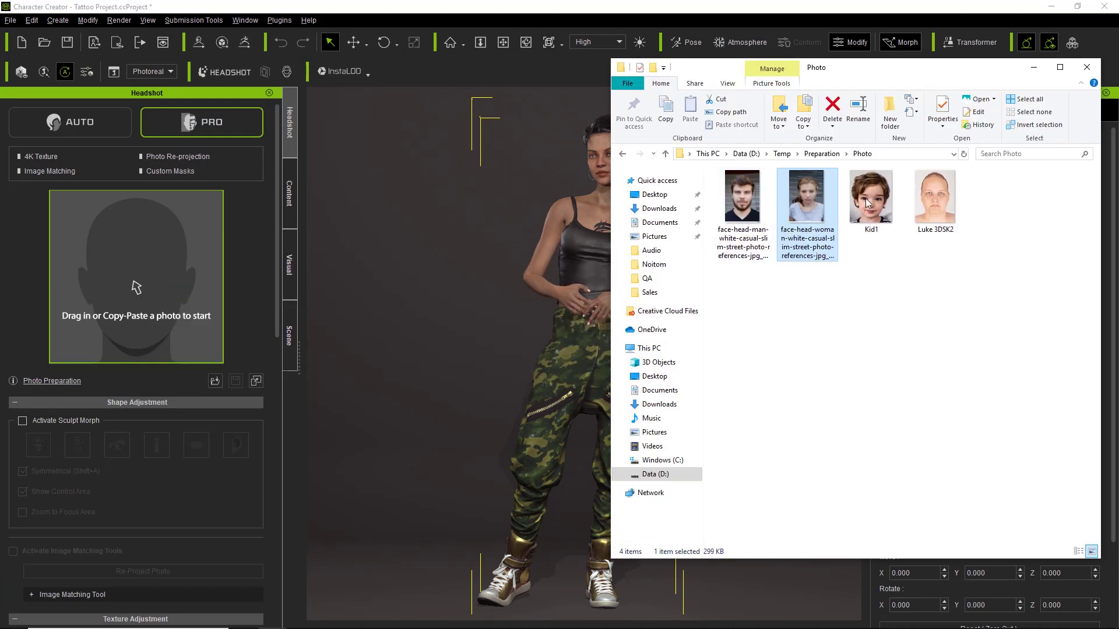
drag(883, 202, 133, 277)
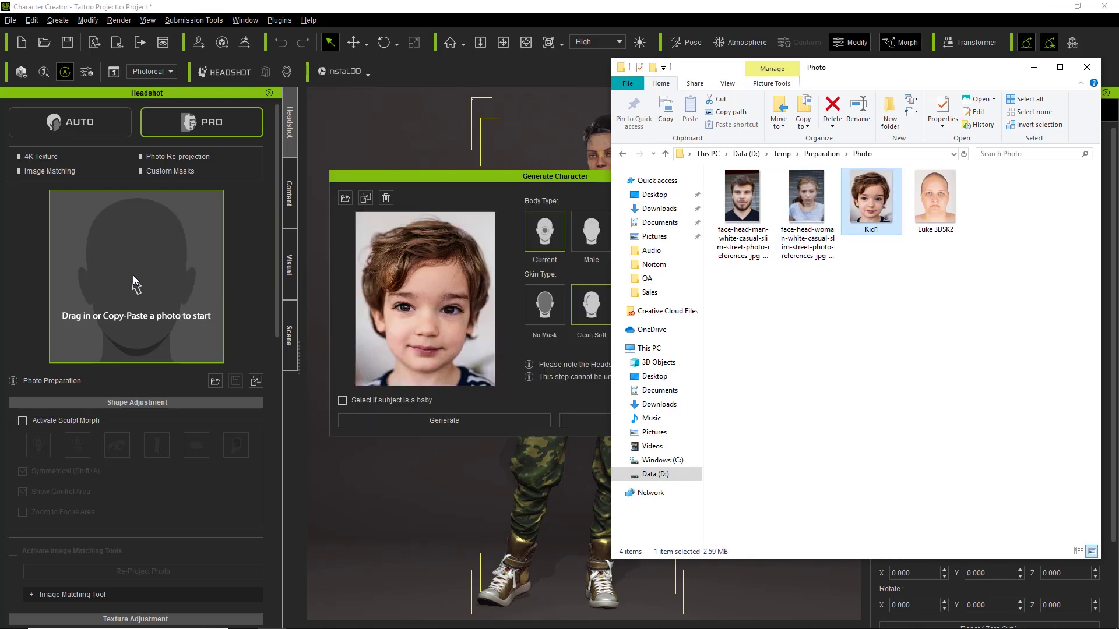
click(558, 200)
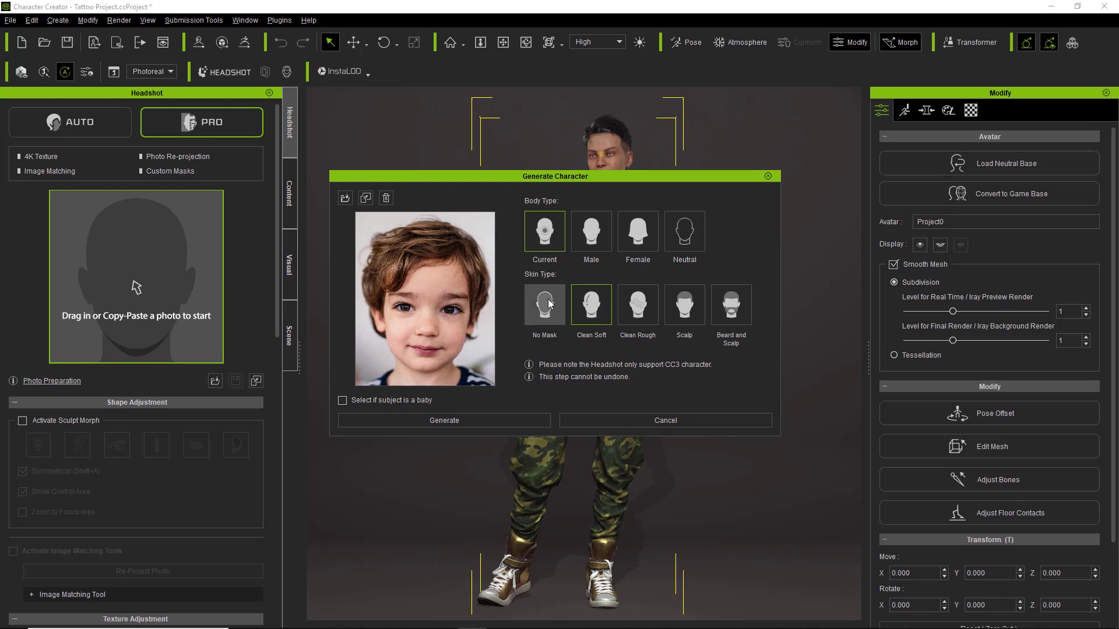
click(658, 423)
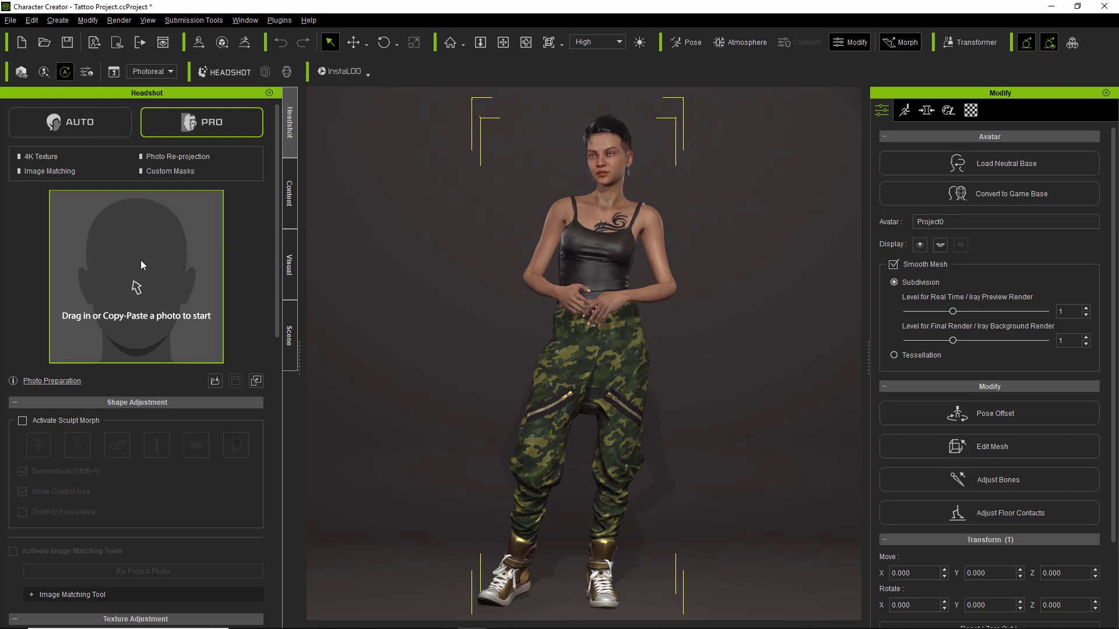
Switch to Photoshop and copy a rectangular selection about 4.9 by 6.8 in around the woman's head and shoulders.
key(alt+Tab)
key(alt+Tab)
key(alt+Tab)
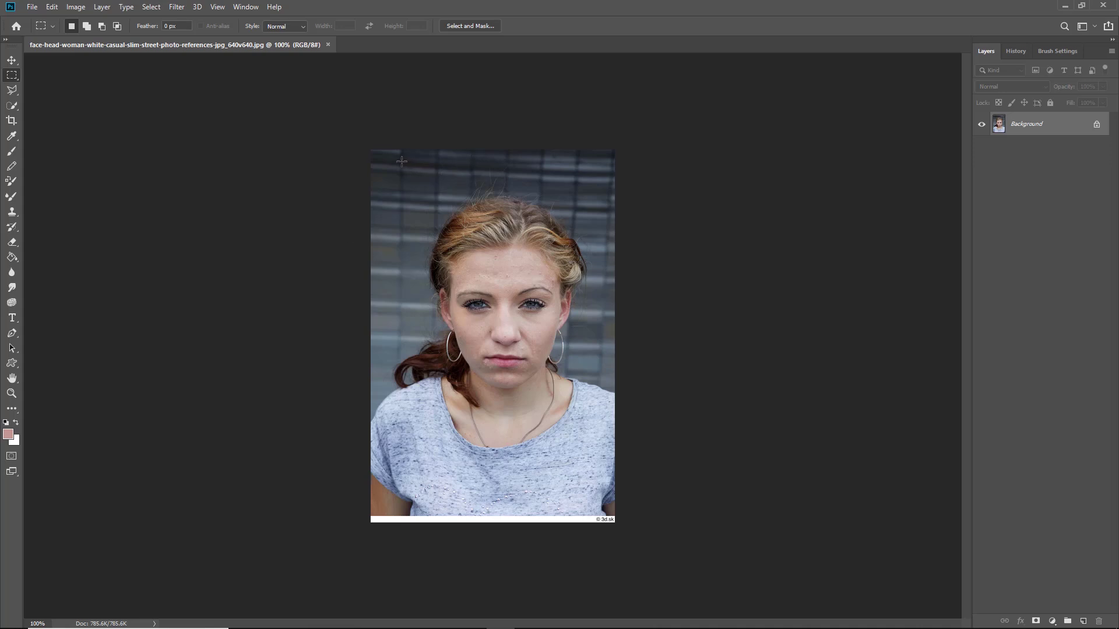
drag(402, 165, 607, 448)
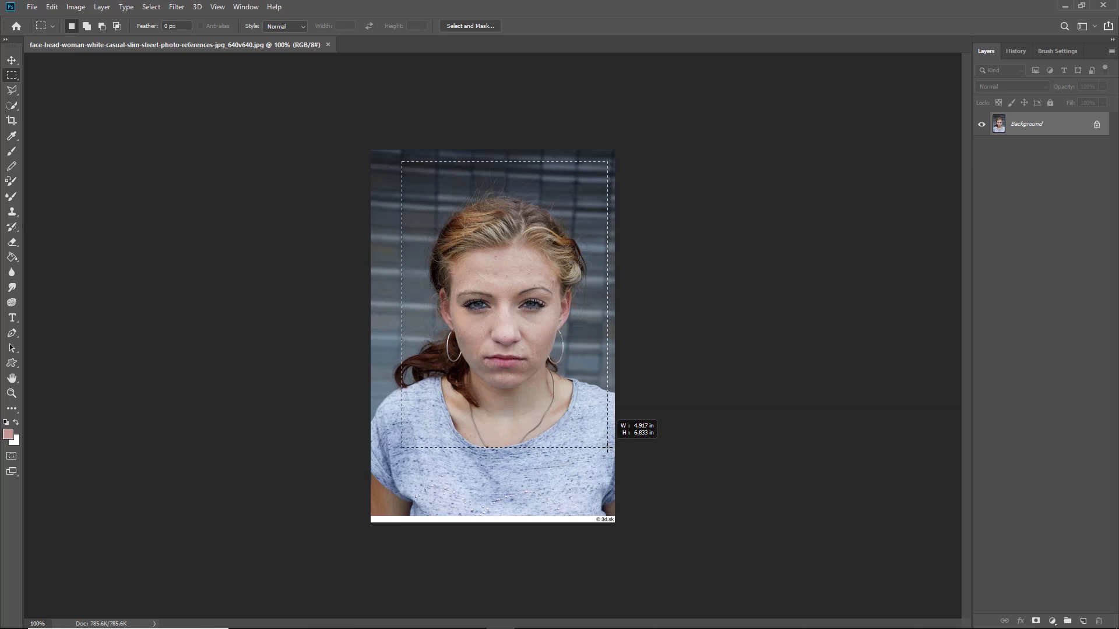
drag(607, 448, 608, 448)
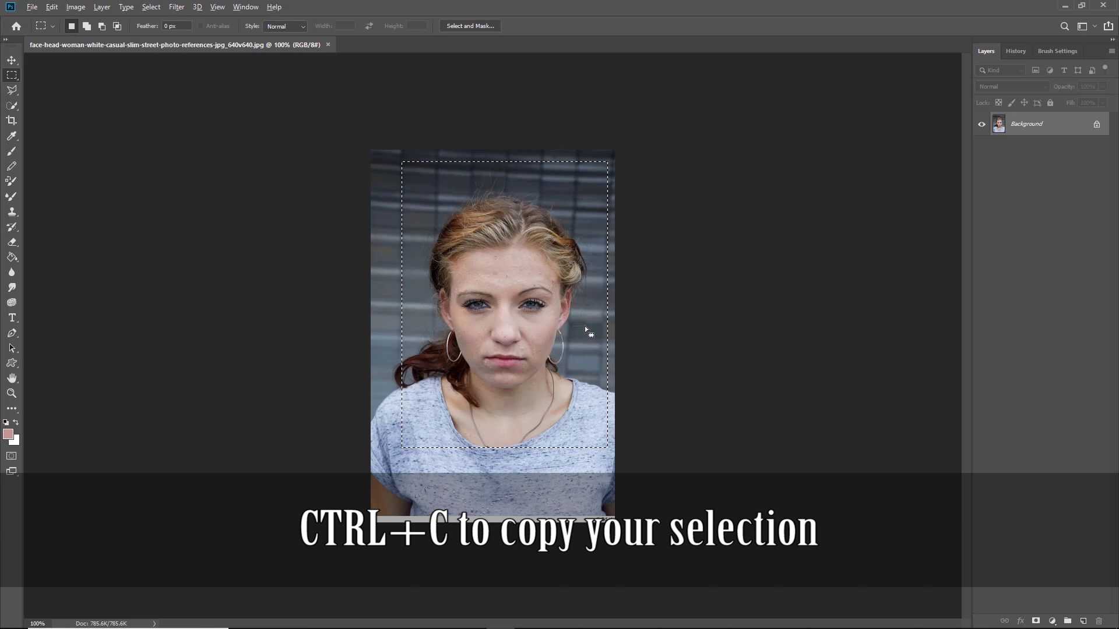
Return to Character Creator, paste the copied photo into Headshot Pro, and generate the head with the Current body type and Clean Soft skin.
key(alt+Tab)
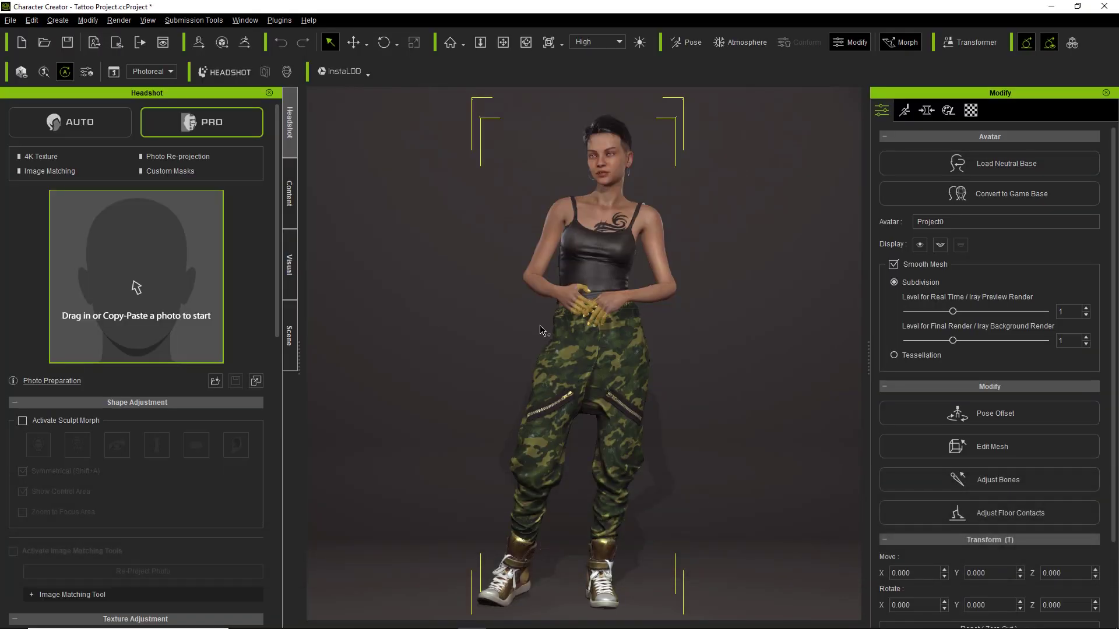
click(256, 382)
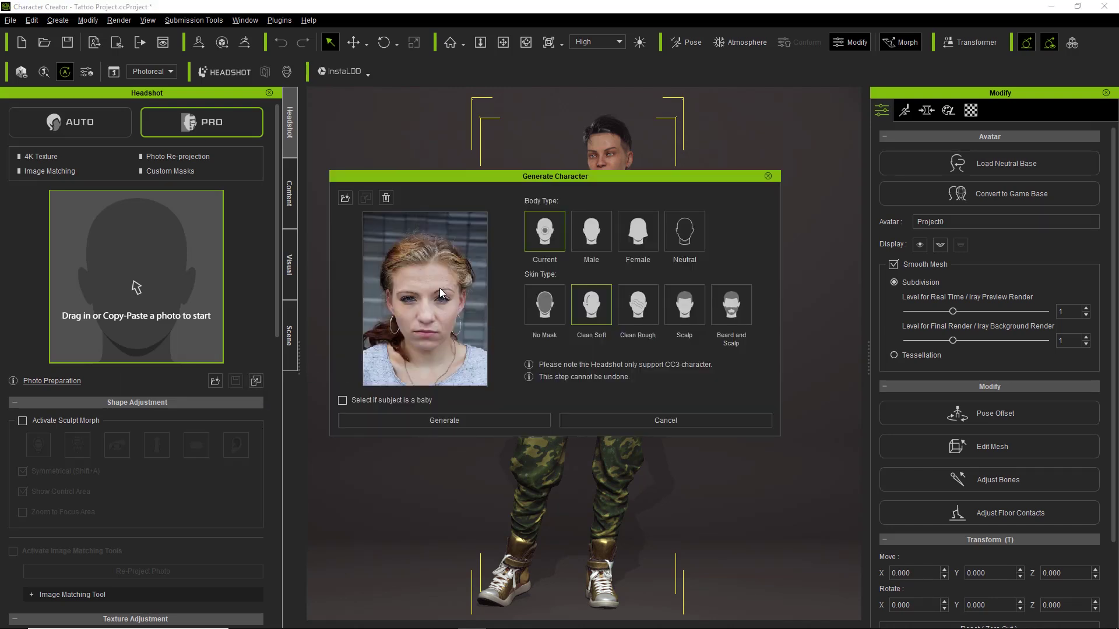
mouse_move(440, 290)
drag(580, 179, 869, 327)
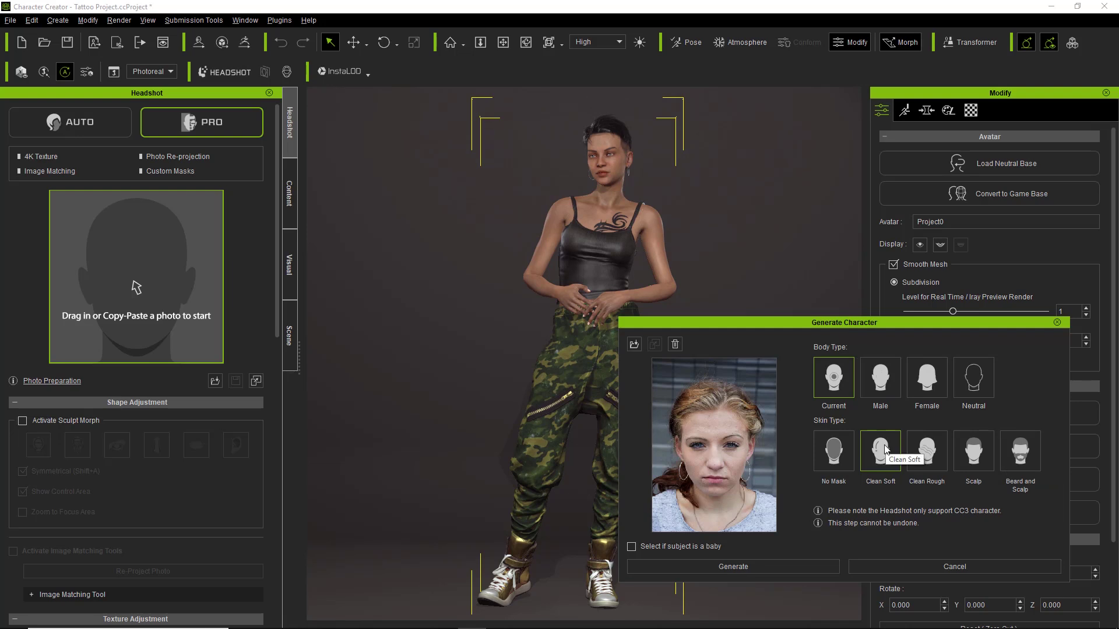
click(748, 565)
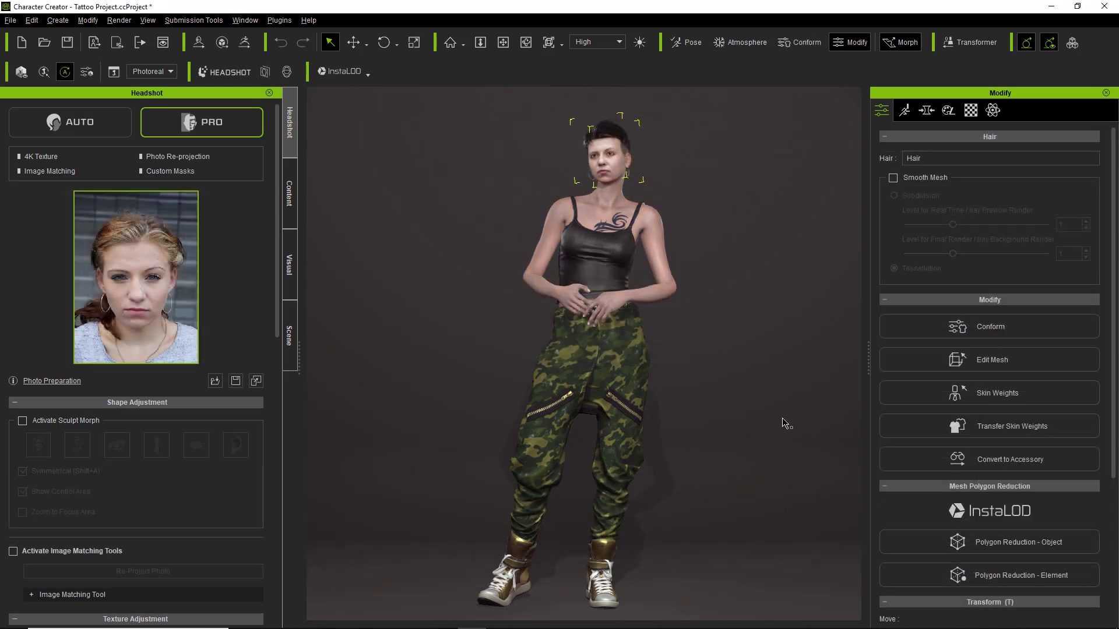
Examine the generated Pro head up close from several angles, checking its likeness and skin match with the body.
drag(634, 202, 621, 229)
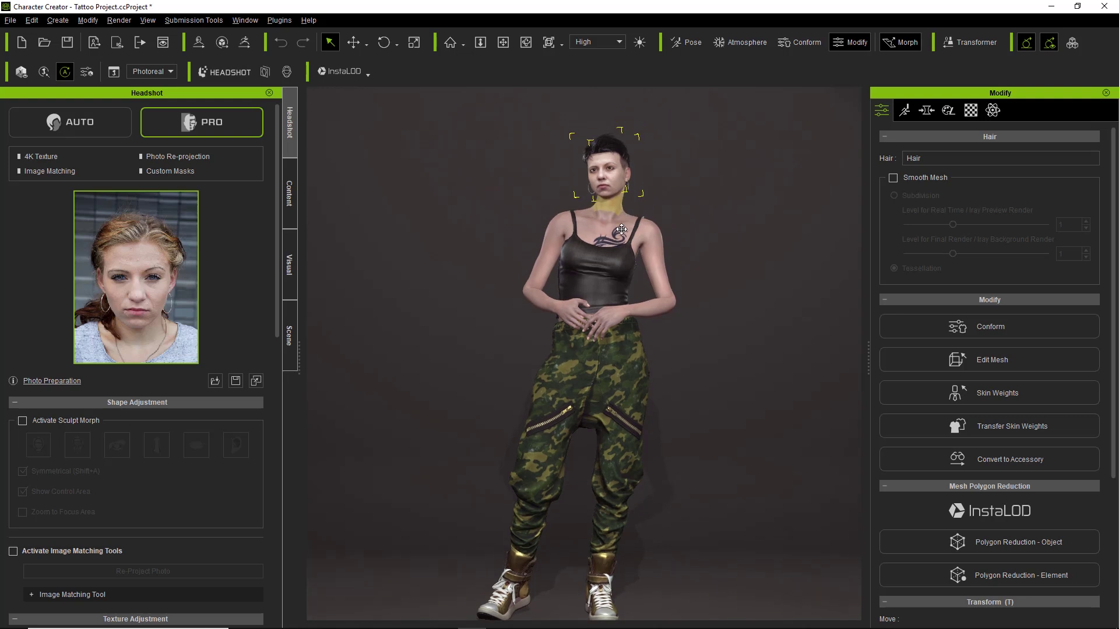
right_drag(622, 229, 663, 376)
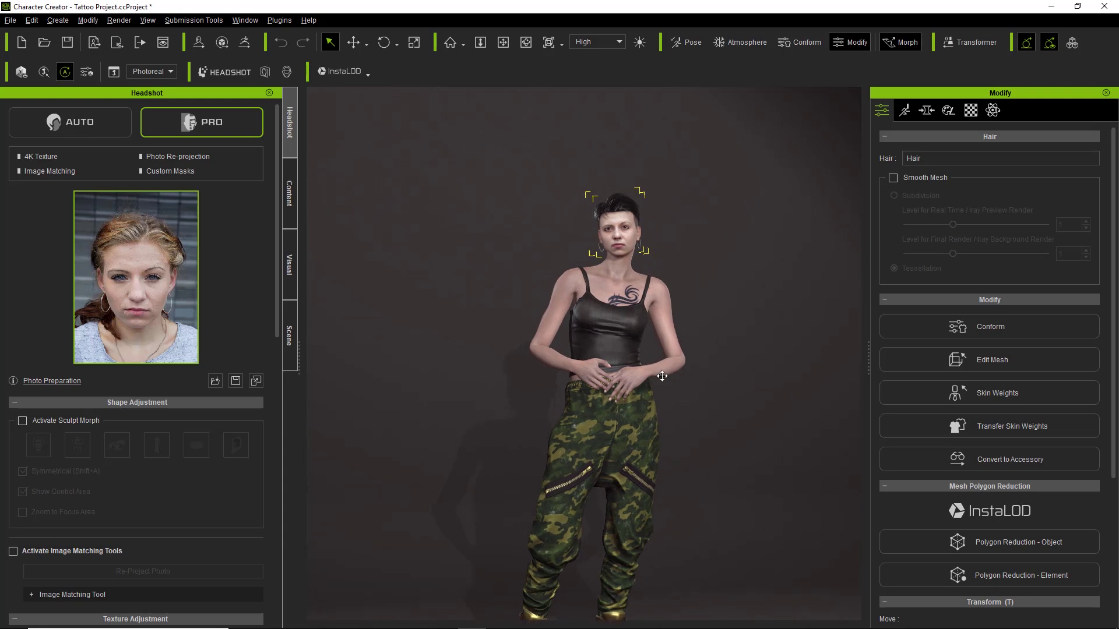
scroll(663, 376, up, 10)
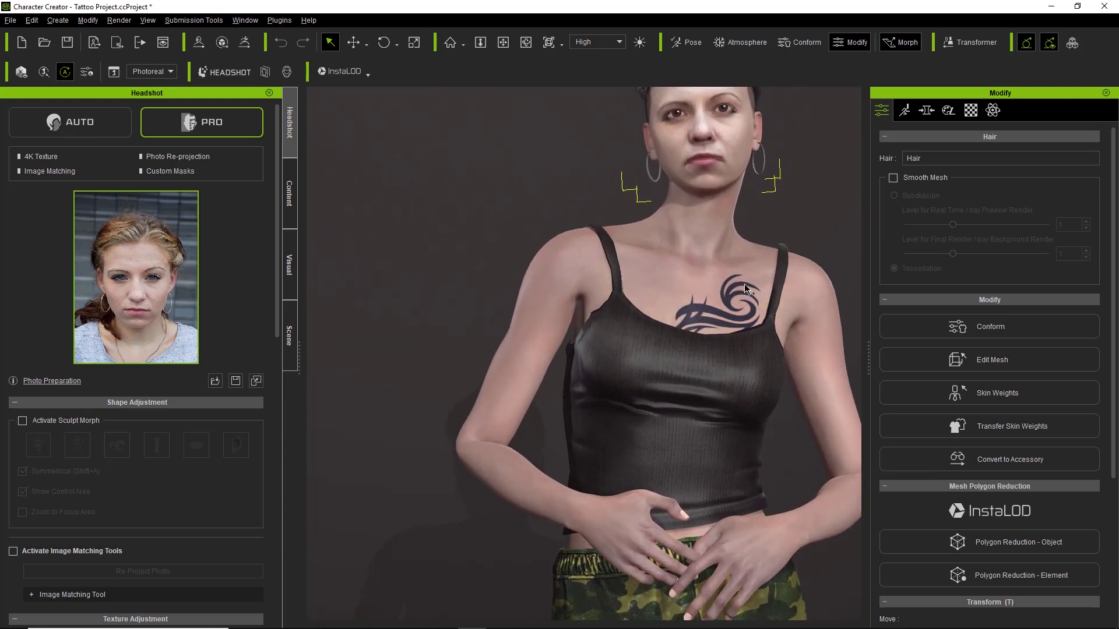
middle_drag(809, 177, 767, 455)
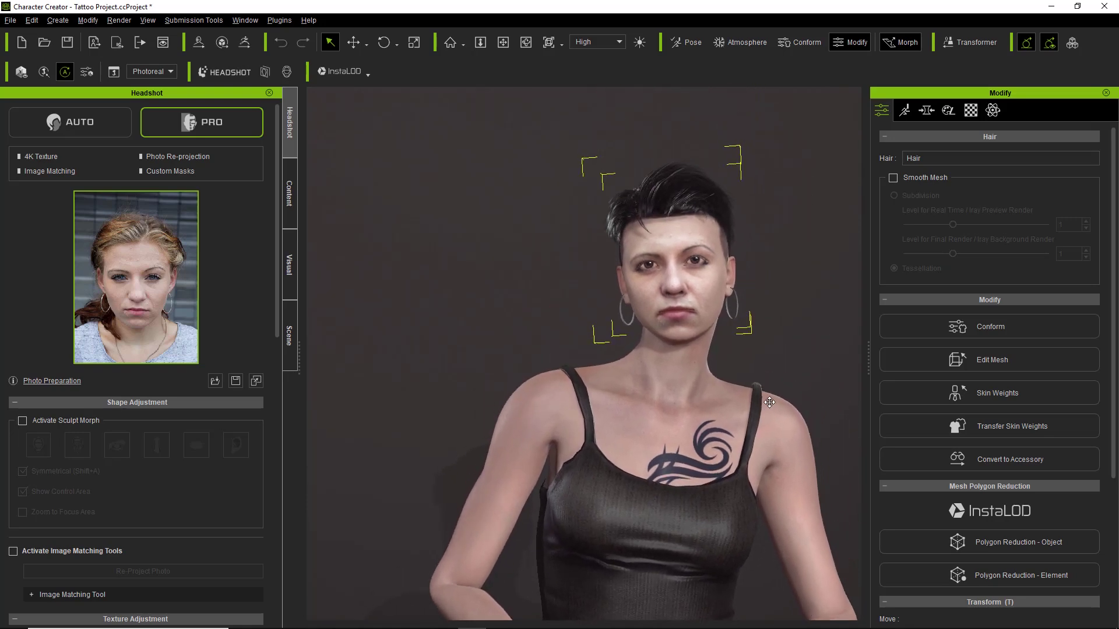
scroll(768, 455, up, 1)
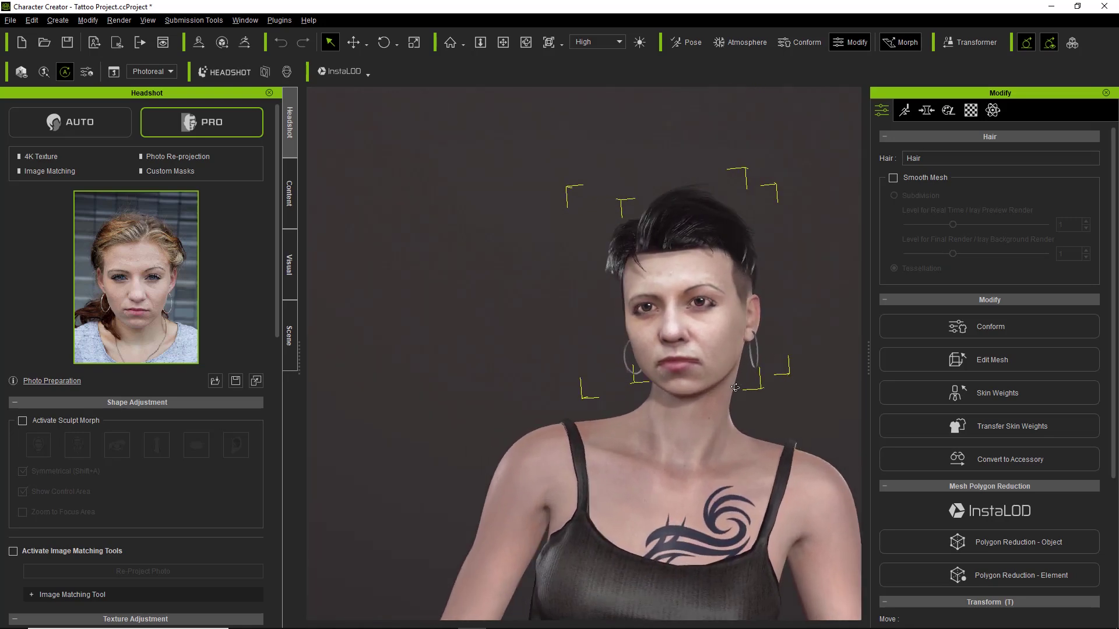
right_drag(736, 387, 939, 385)
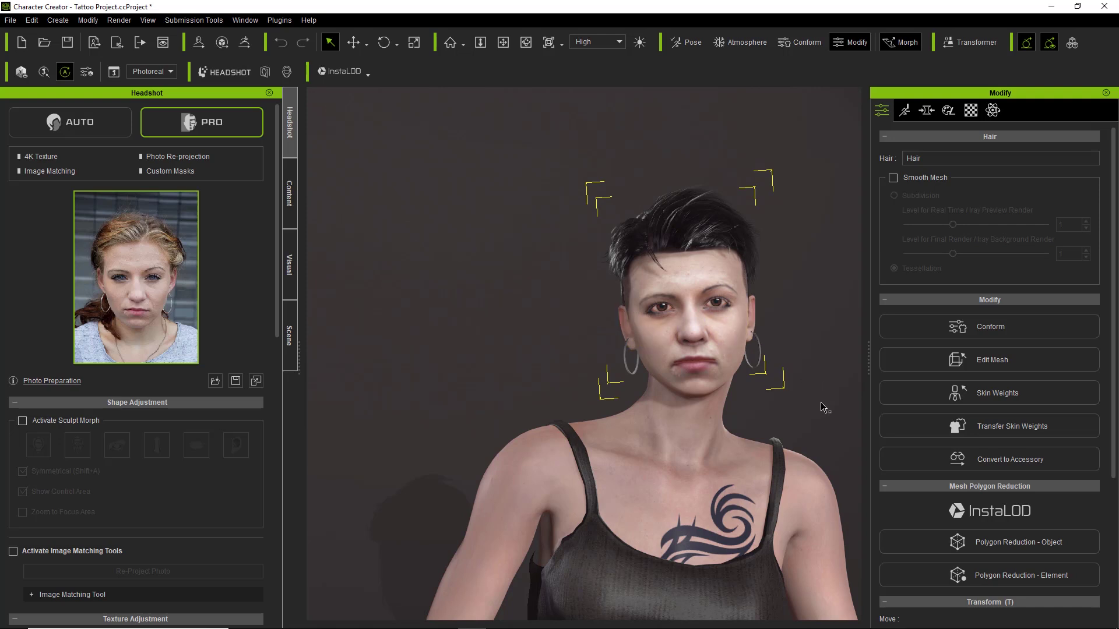
scroll(778, 425, down, 5)
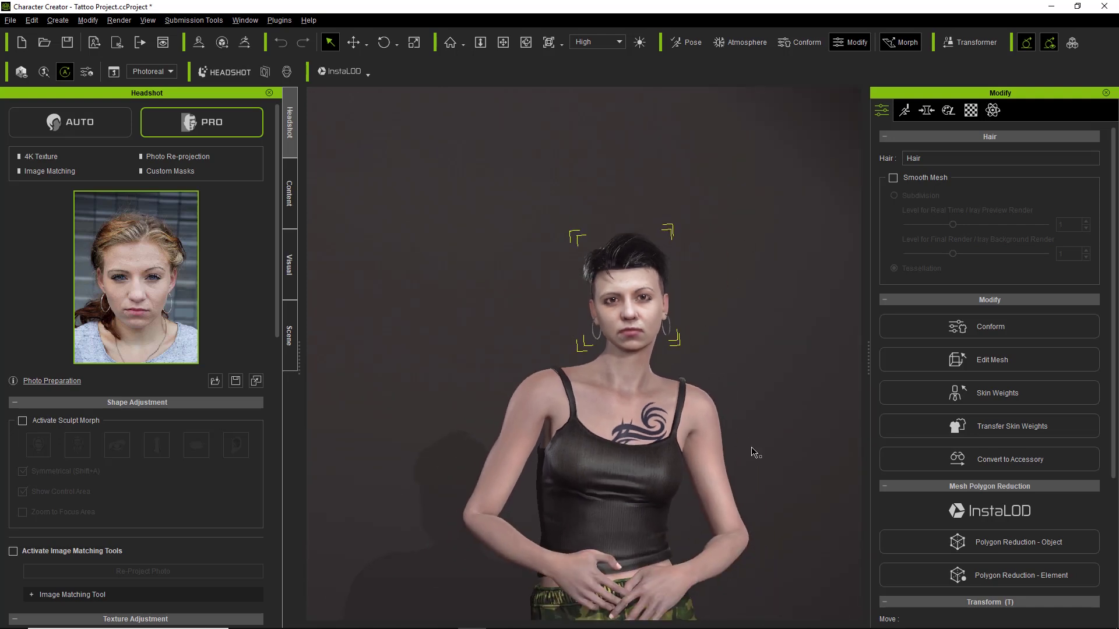
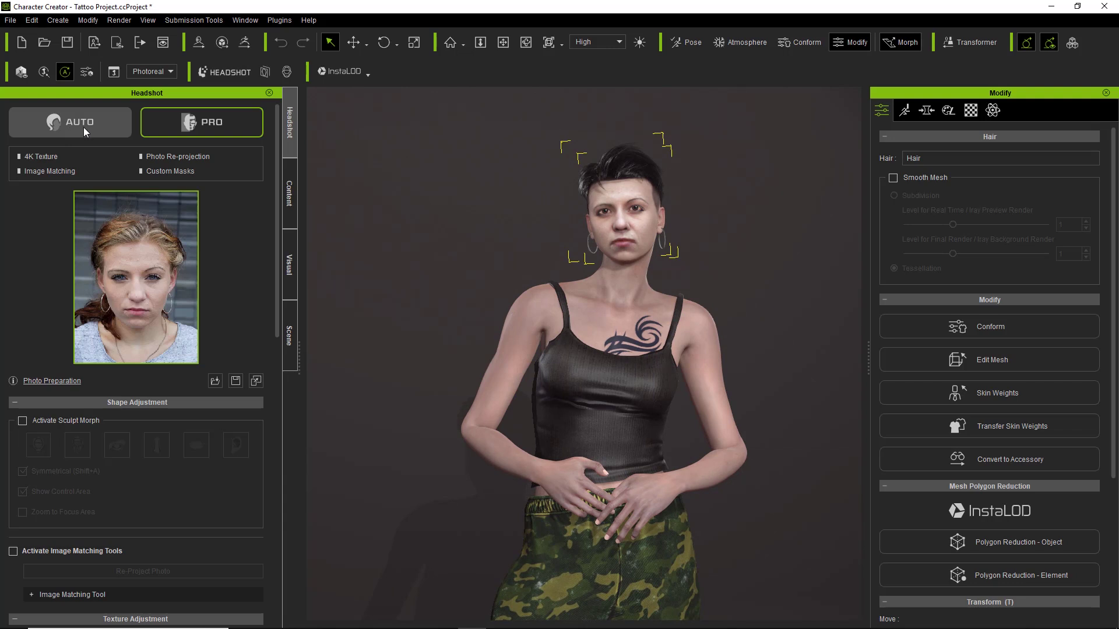
Open the character's morph sliders, widen the Modify panel, and check the Full Body and Currently Used morphs.
click(926, 116)
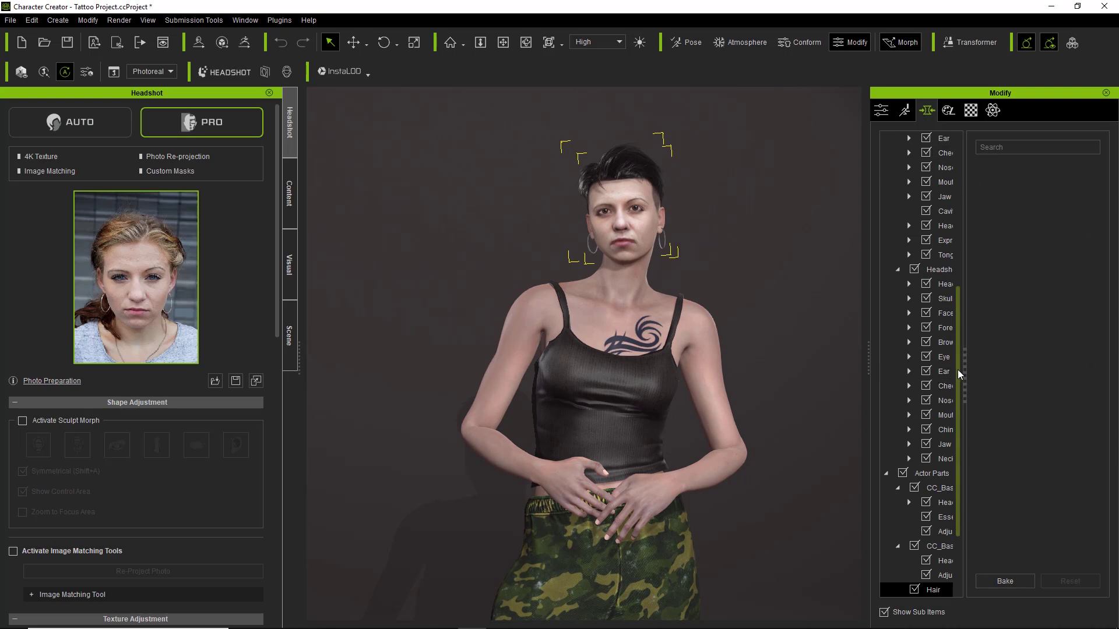
scroll(960, 373, up, 6)
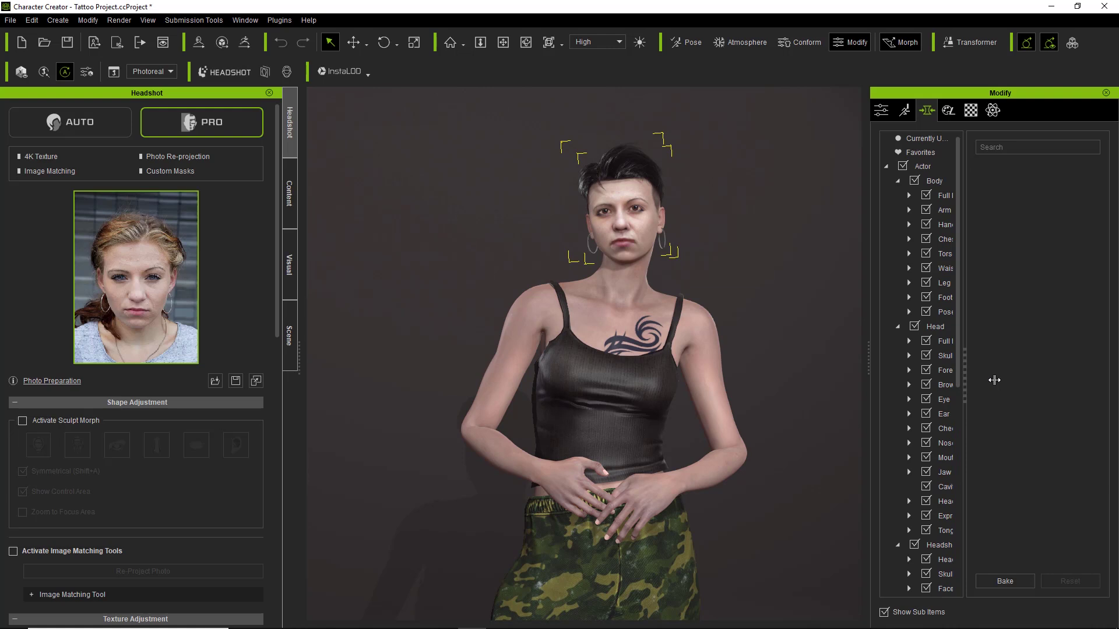
drag(867, 368, 841, 356)
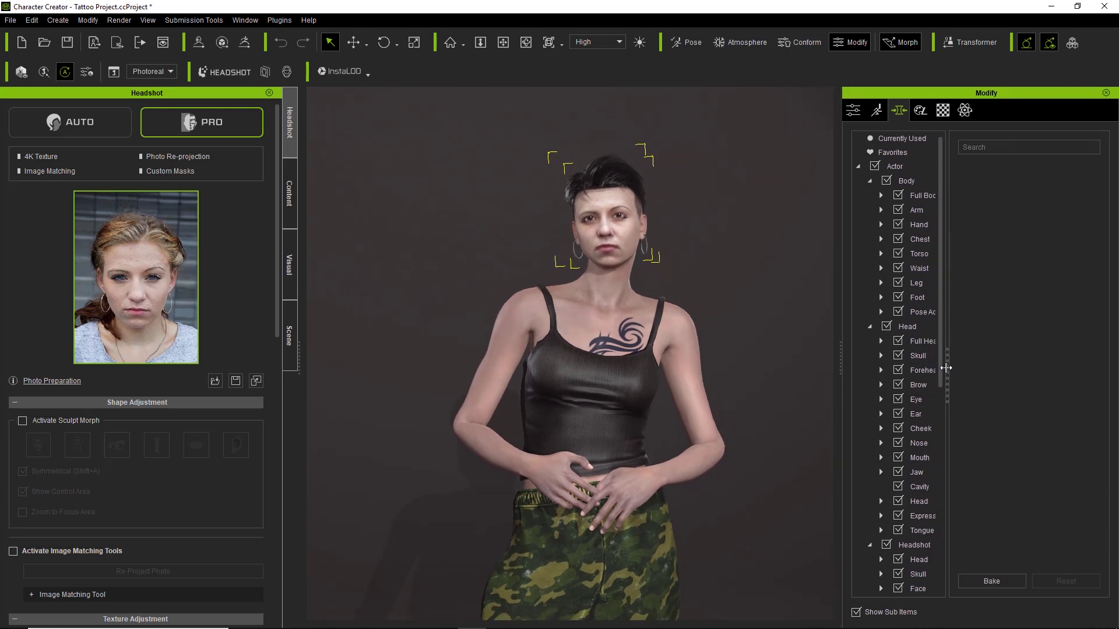
click(925, 195)
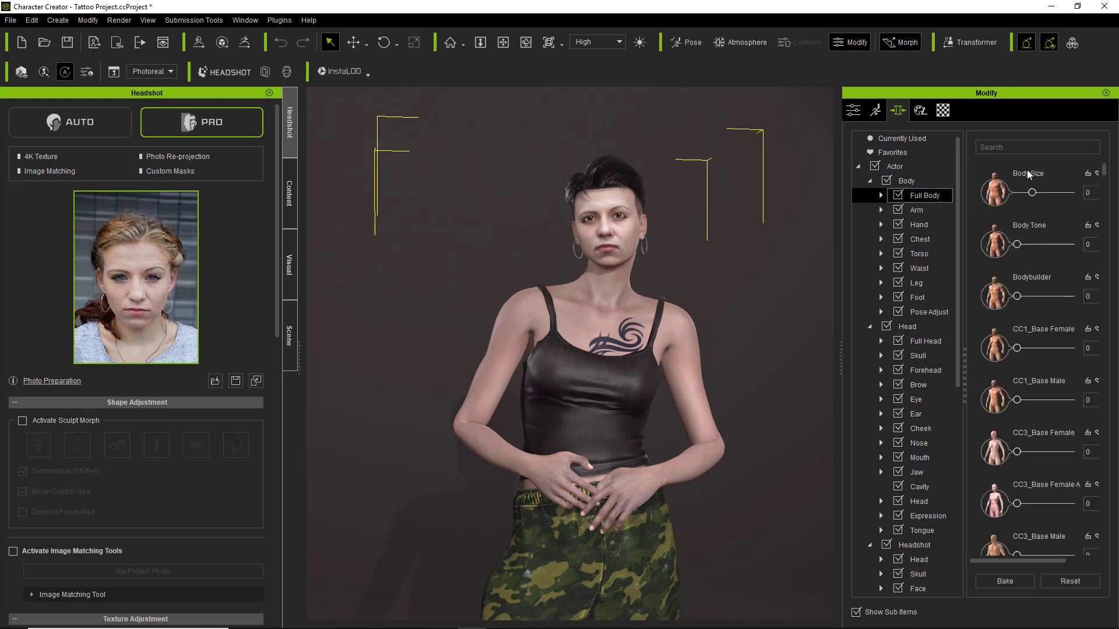
click(907, 140)
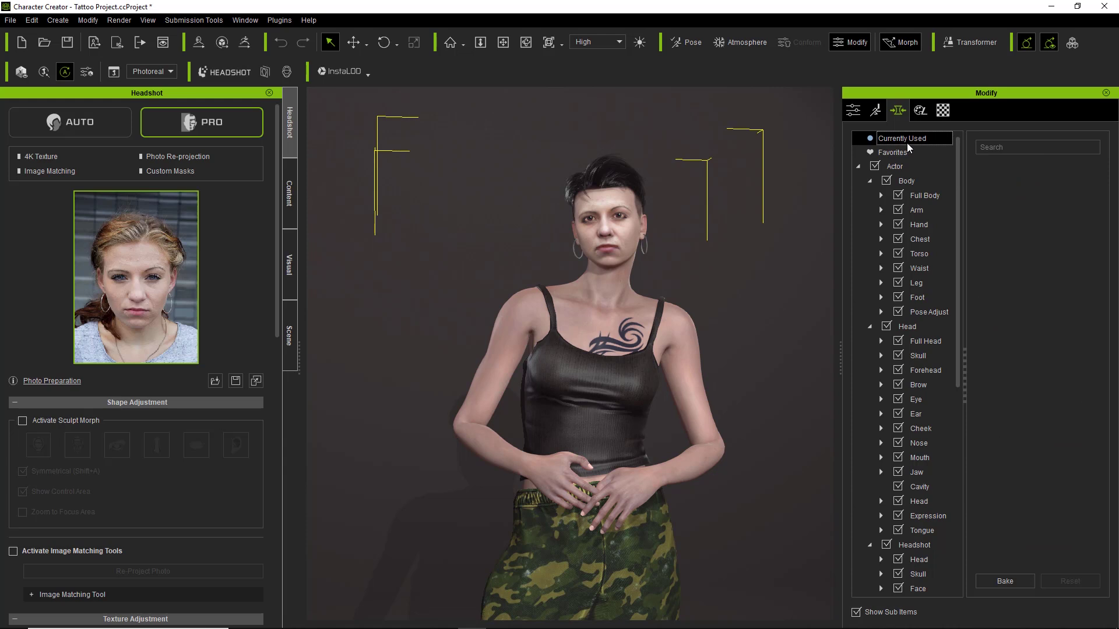
Set Body Tone to 43, Bodybuilder to 20, Upper Arm Length to -12 and Upper Arm Size to 25, and review the currently used morphs.
click(925, 195)
mouse_move(1021, 247)
mouse_down()
mouse_move(1100, 249)
mouse_move(1043, 245)
mouse_up()
mouse_move(1020, 297)
mouse_down()
mouse_move(1075, 295)
mouse_move(1030, 296)
mouse_up()
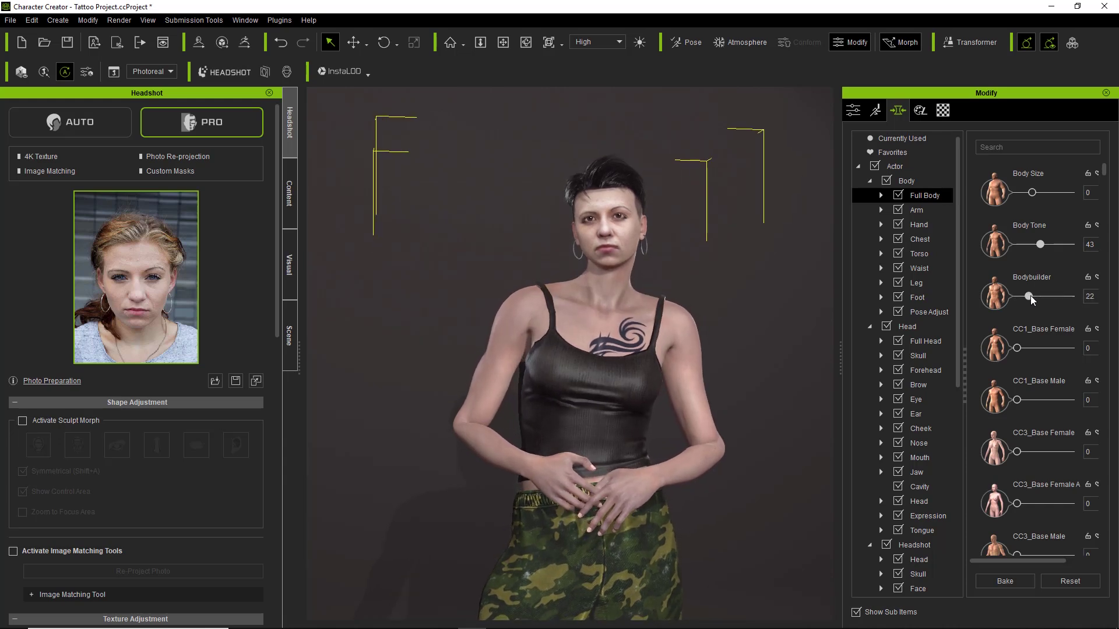
click(698, 387)
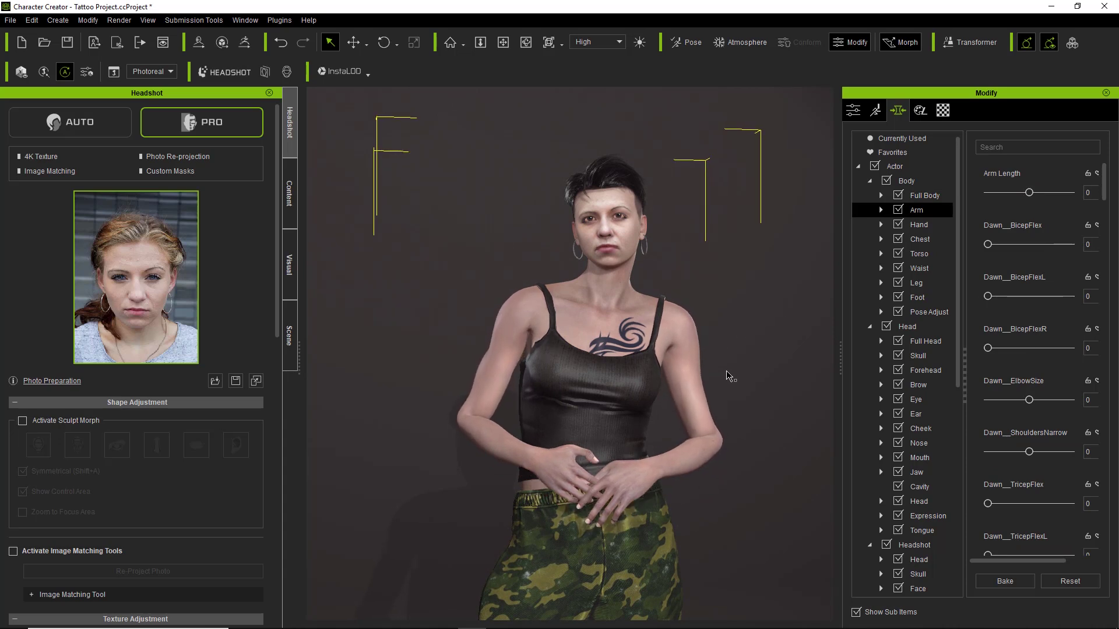
click(908, 140)
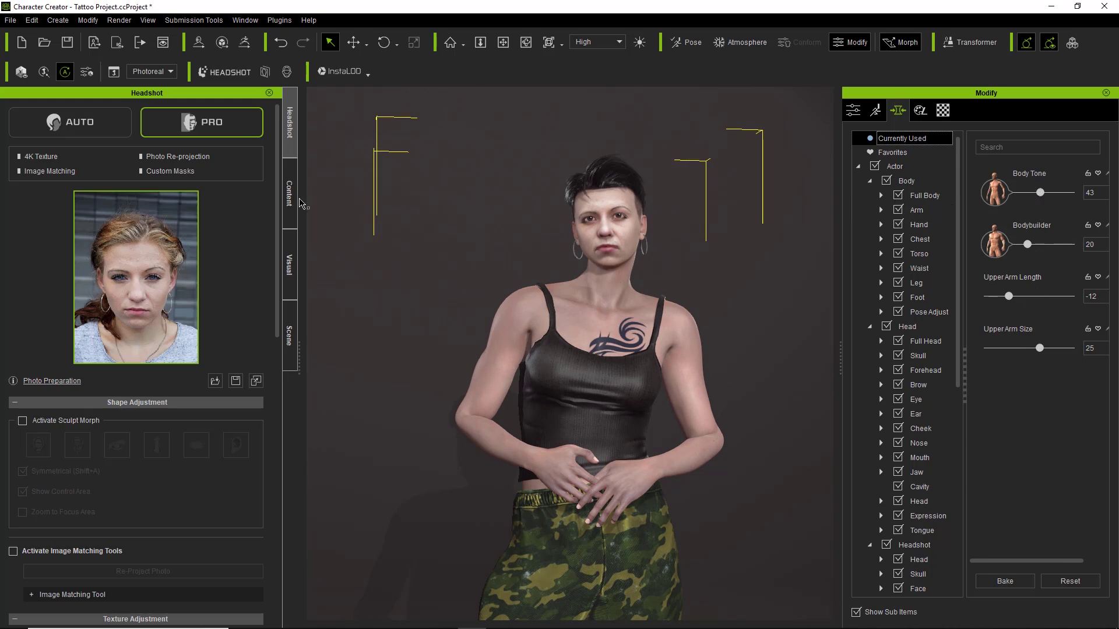
Regenerate the head in Auto mode with the Current body type and Clean Soft skin, and check the currently used morphs.
click(67, 131)
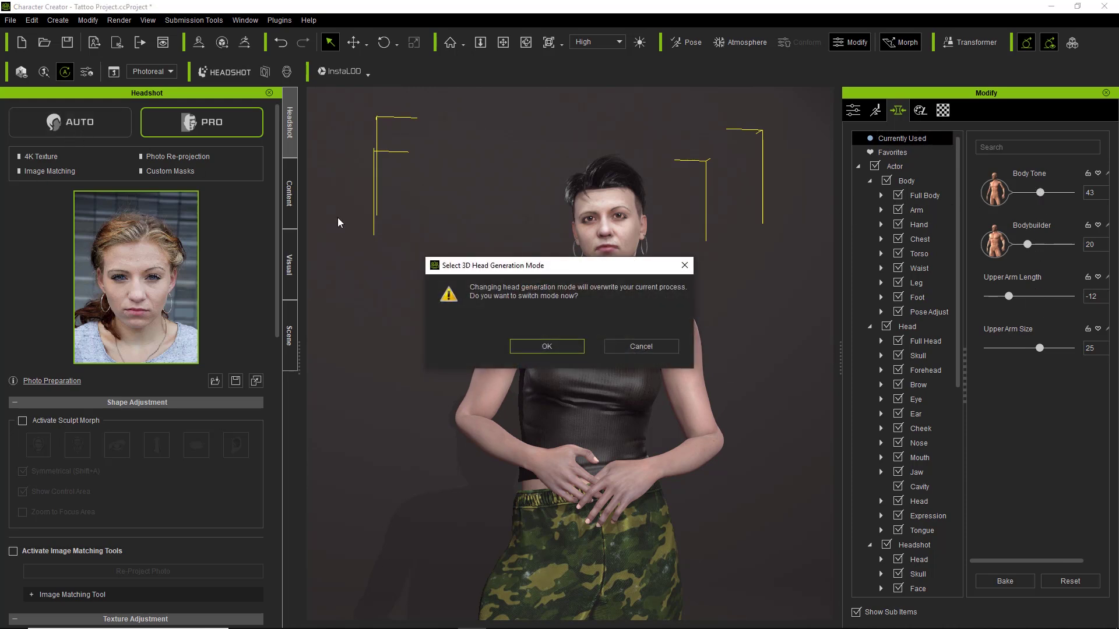
click(563, 345)
drag(824, 322, 572, 235)
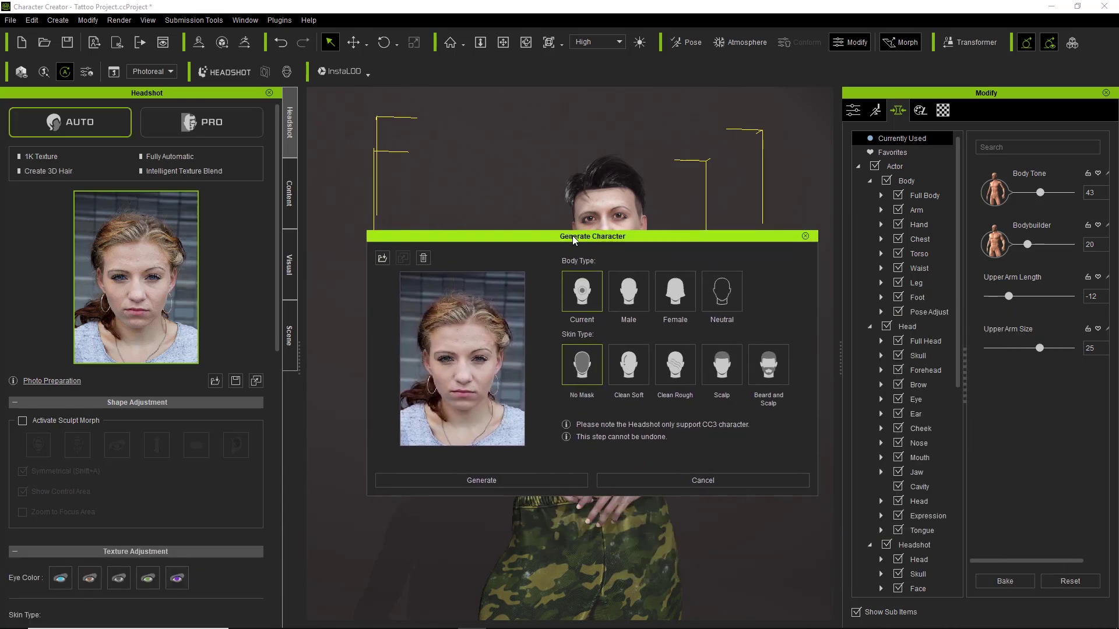
click(625, 363)
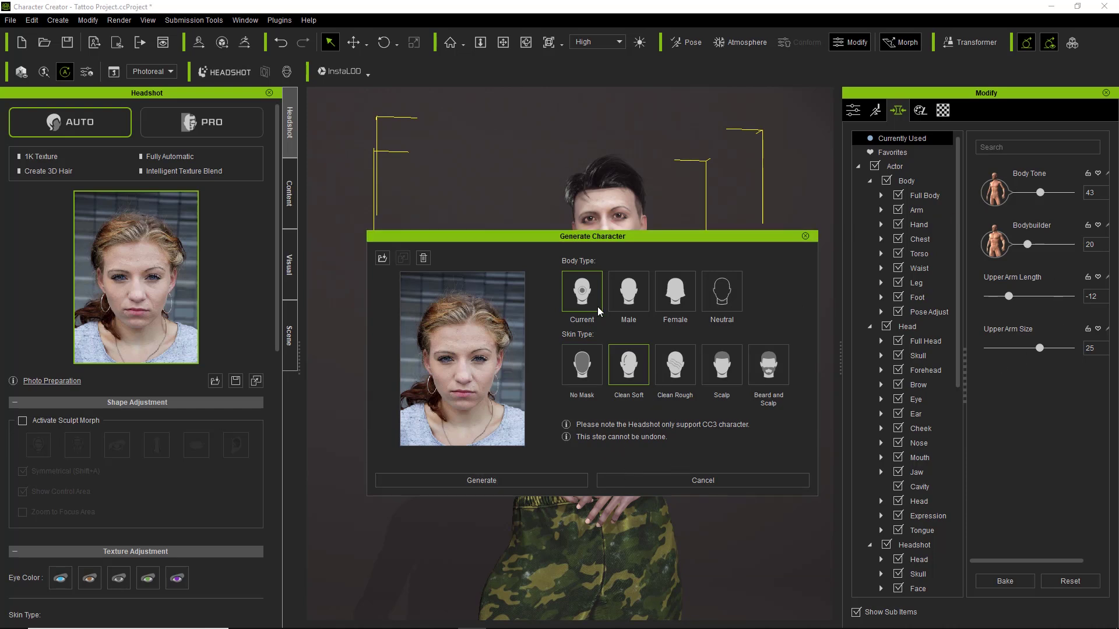
click(528, 479)
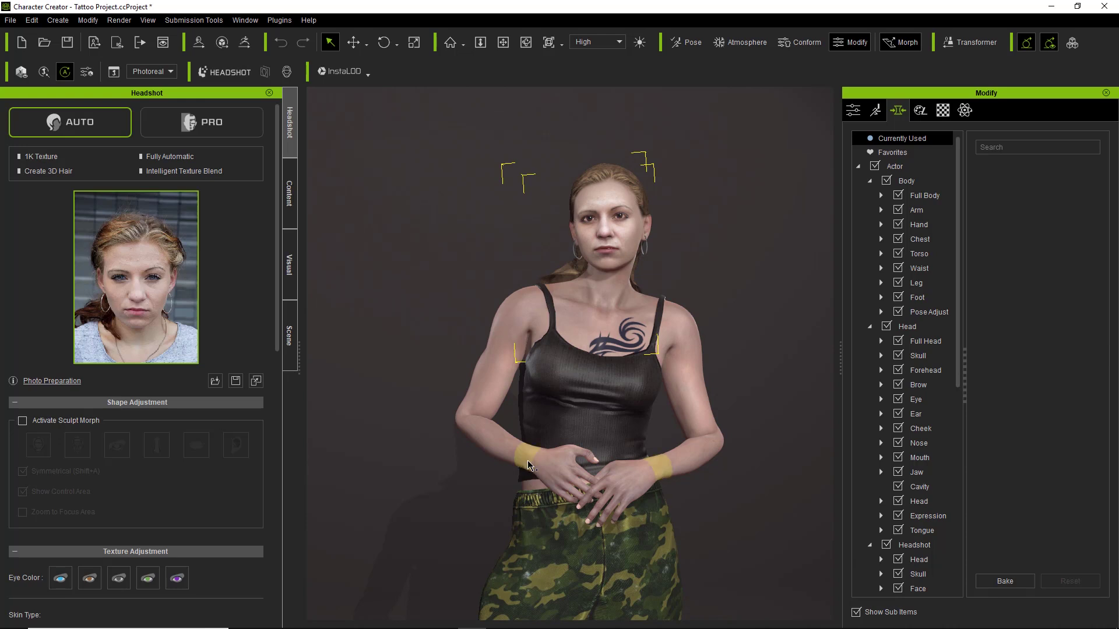
click(910, 139)
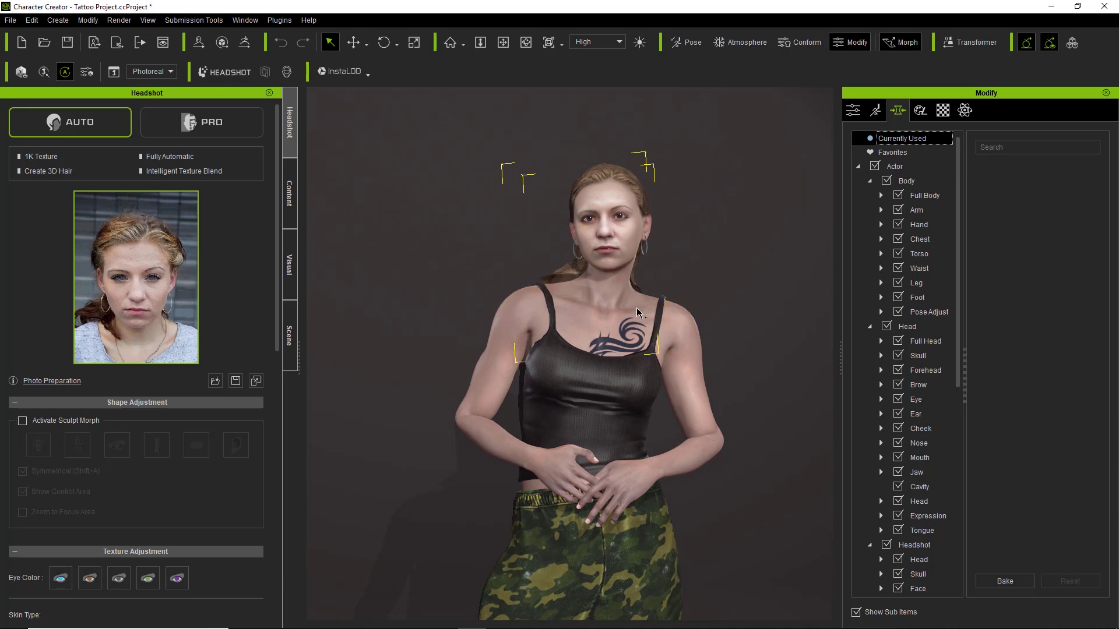
Inspect the Auto-generated female head on the customised body from several angles, up close and from farther away.
right_drag(624, 263, 676, 332)
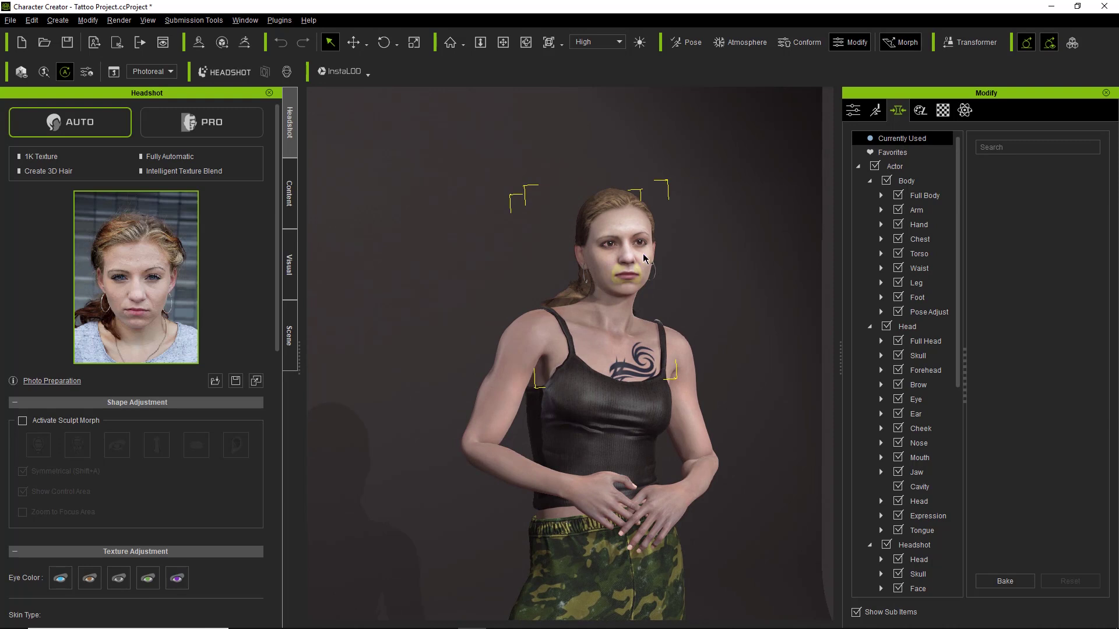
scroll(617, 328, up, 5)
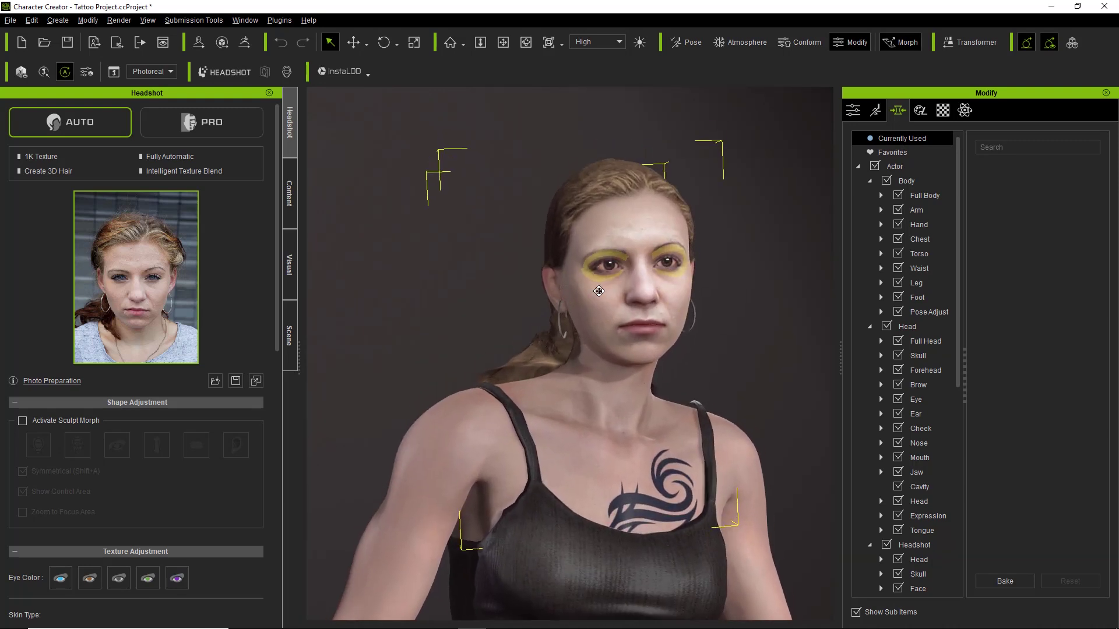
scroll(604, 327, down, 4)
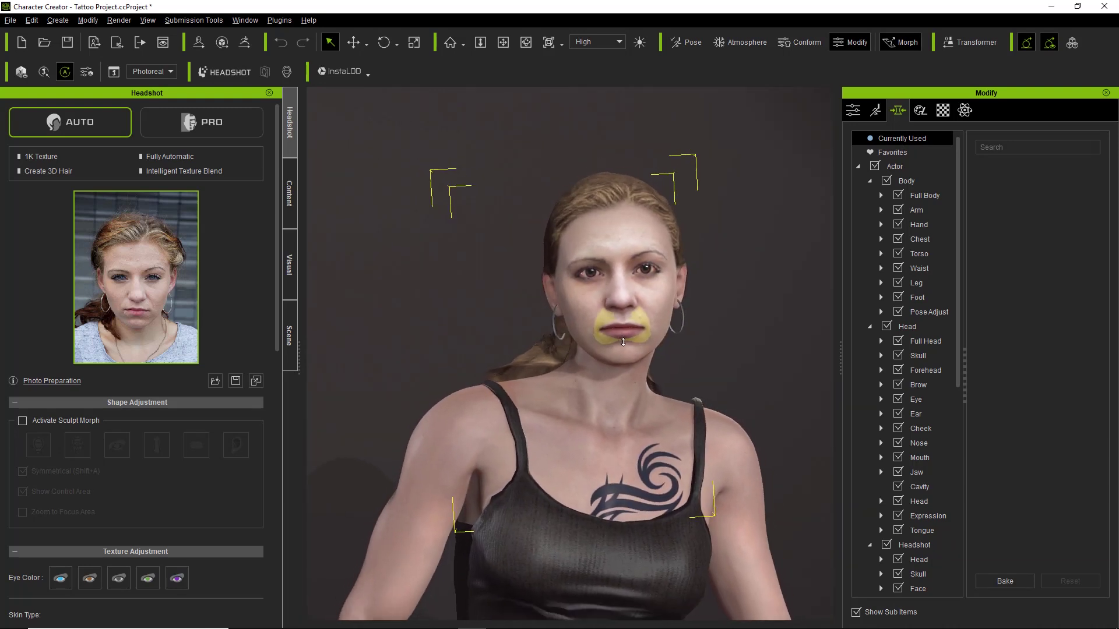
scroll(675, 379, up, 5)
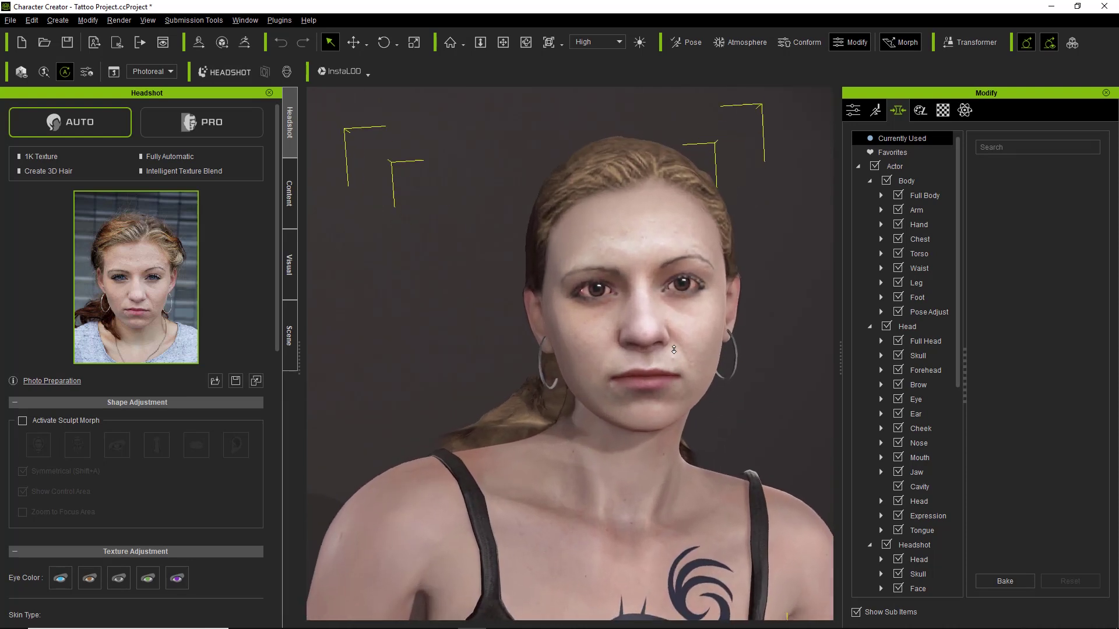
scroll(680, 328, down, 4)
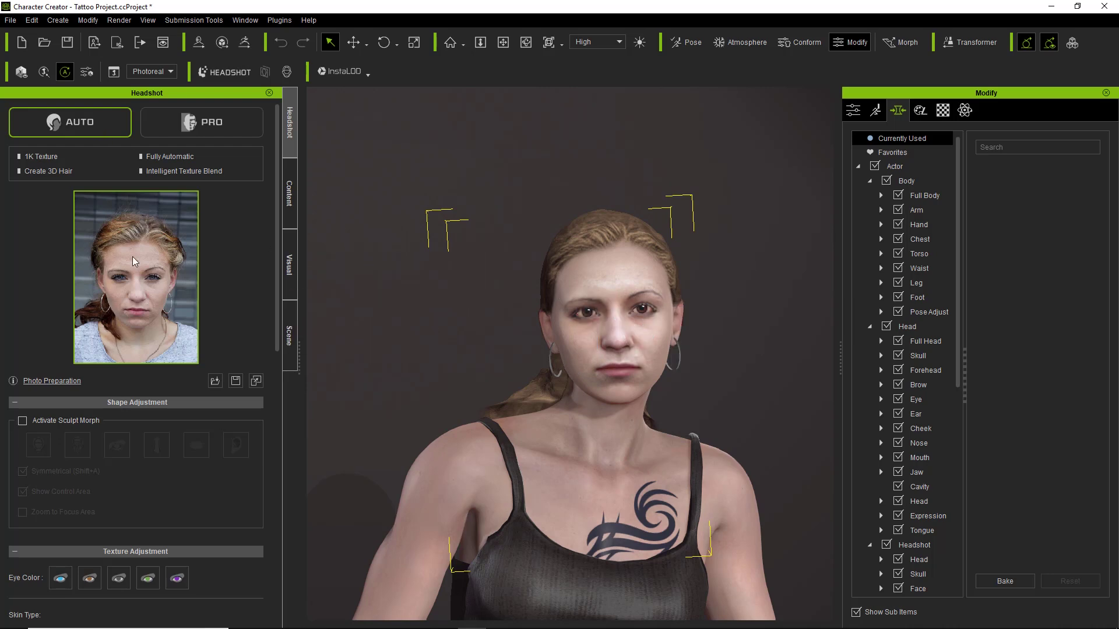
Load the bearded man's photo and generate an Auto head with the Male body type and Beard and Scalp skin.
click(135, 280)
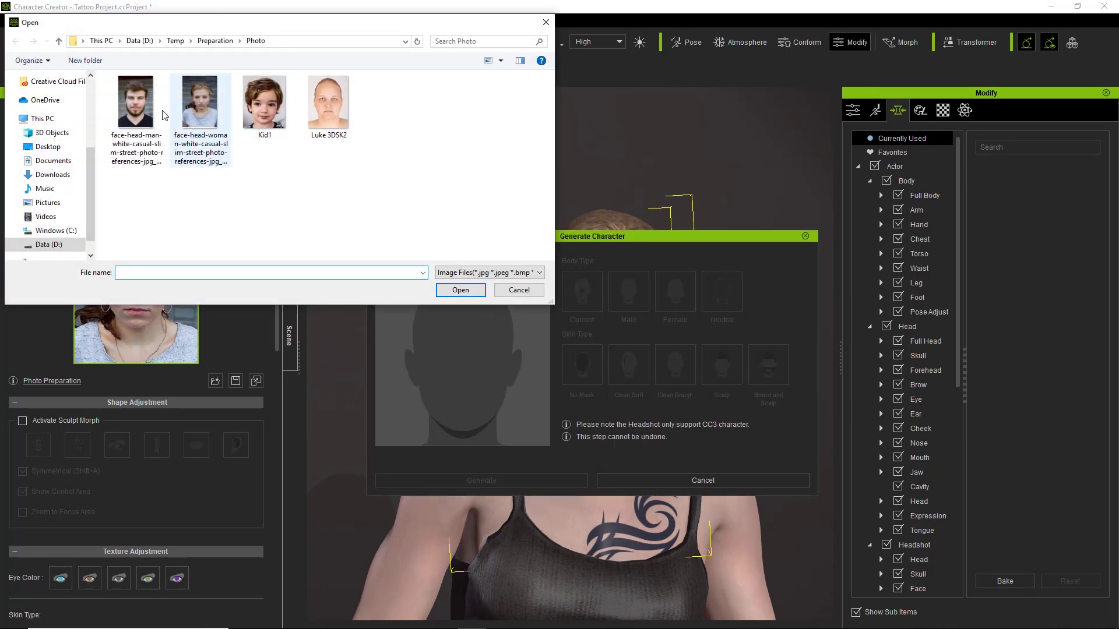
double_click(138, 102)
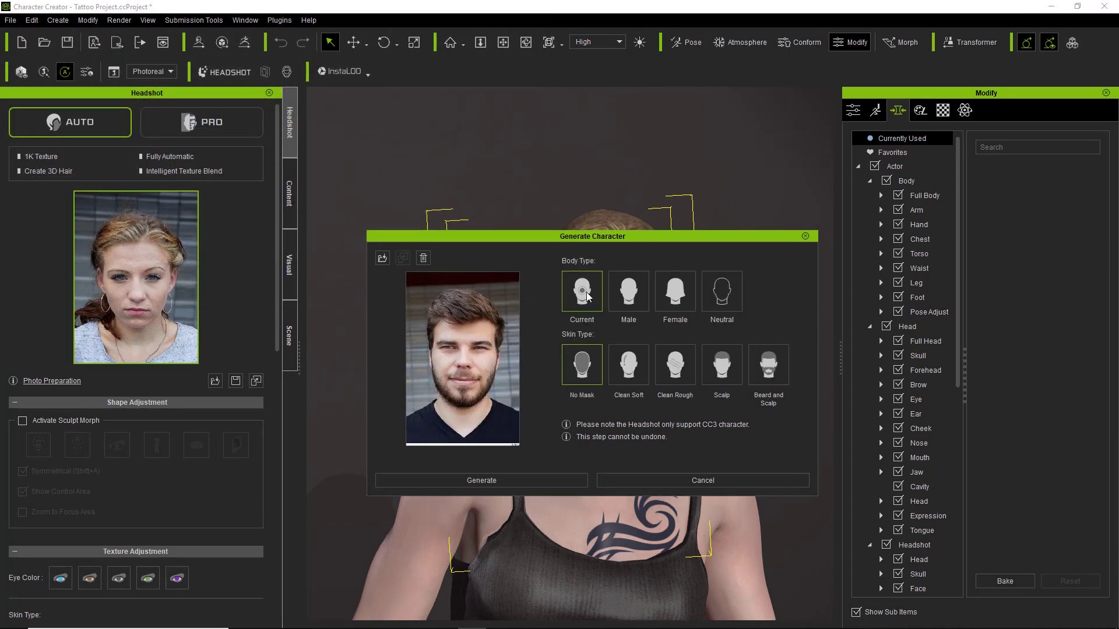
click(635, 296)
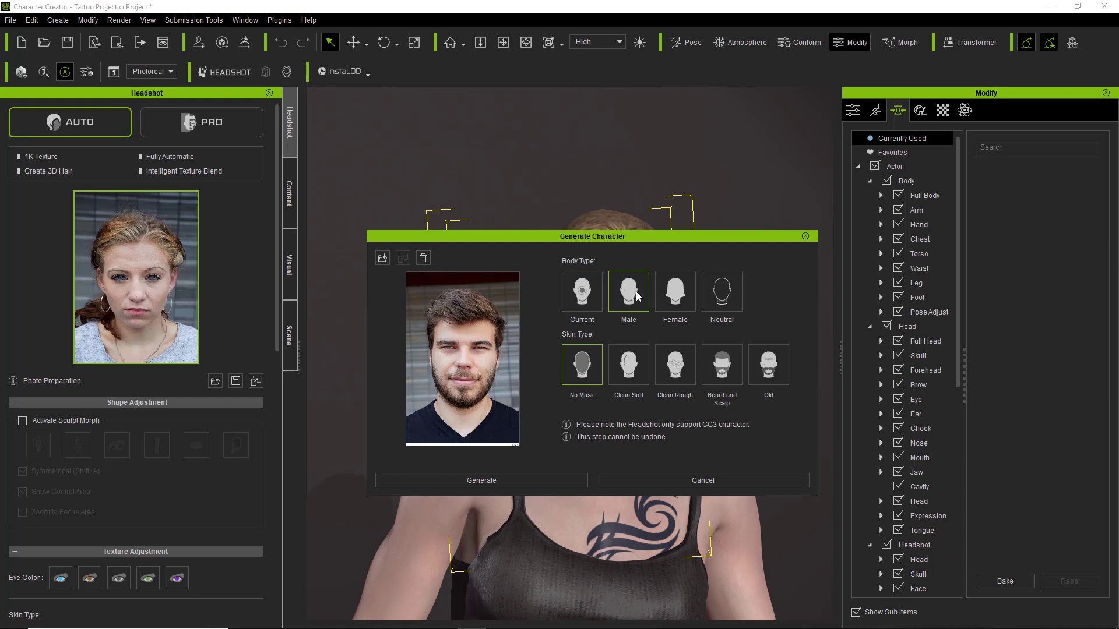
click(727, 373)
click(533, 480)
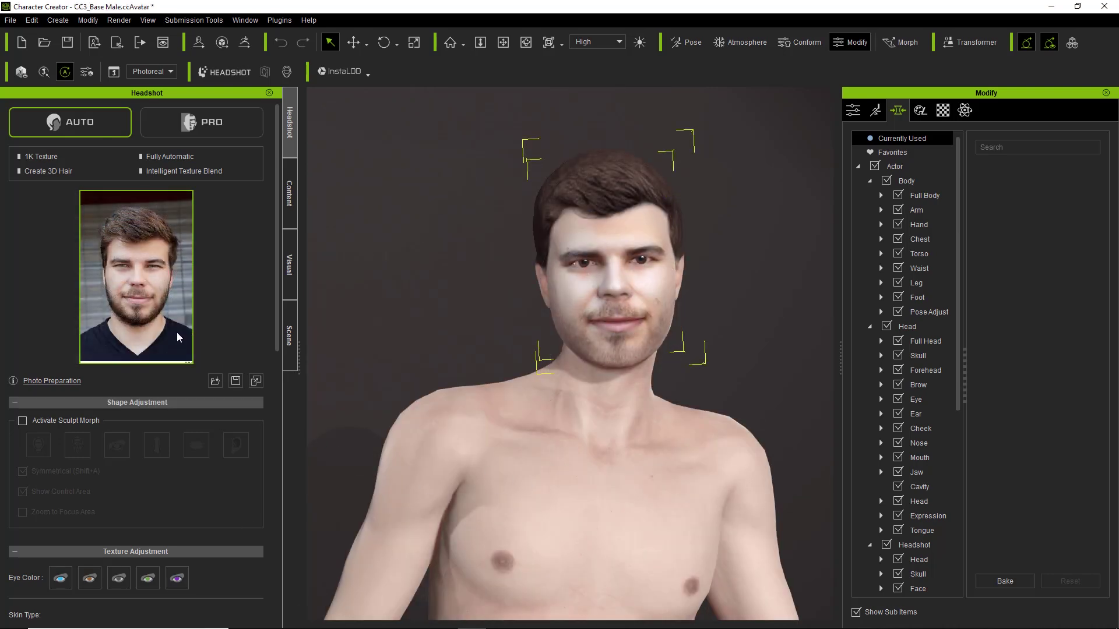
Examine the generated male head up close from both sides, checking the beard, hair and facial skin texture.
scroll(654, 377, down, 2)
right_drag(654, 377, 561, 533)
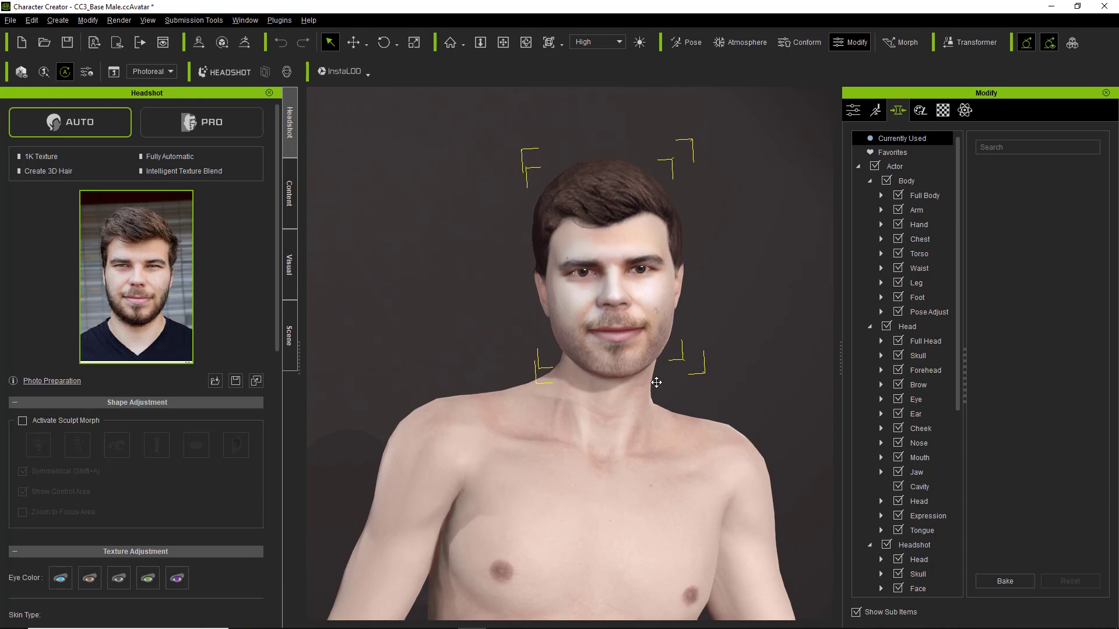
scroll(561, 532, up, 3)
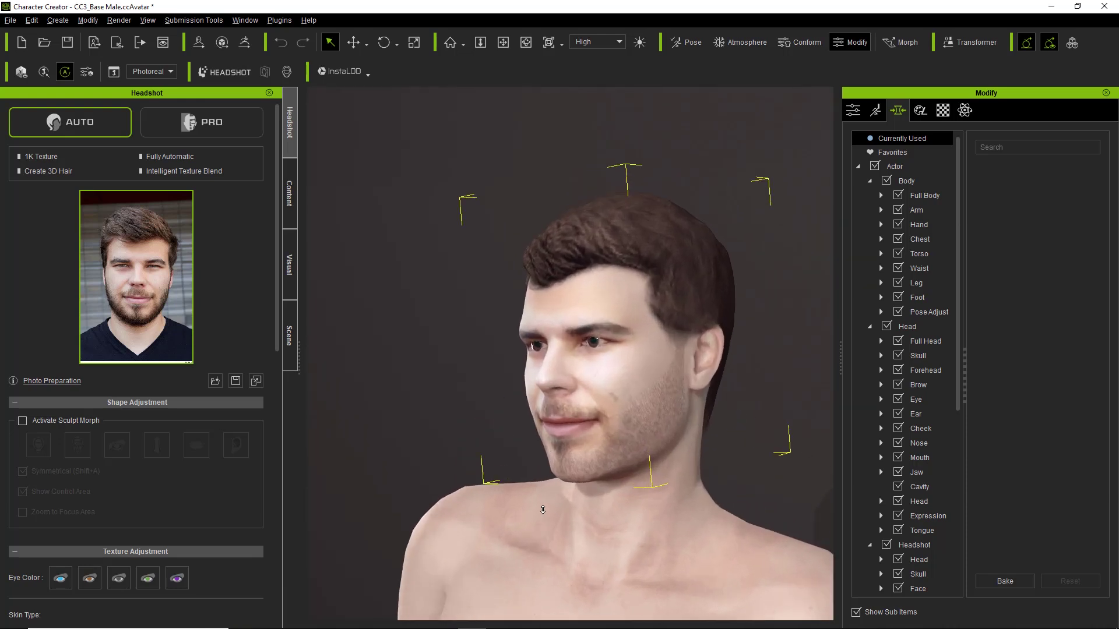
scroll(585, 465, up, 3)
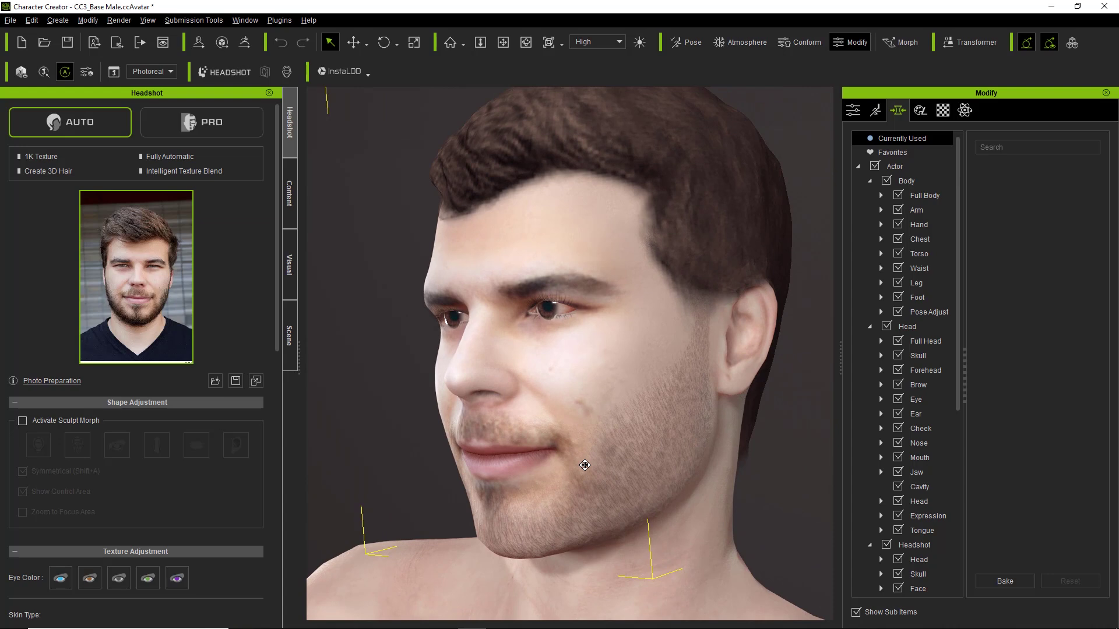
scroll(584, 465, up, 2)
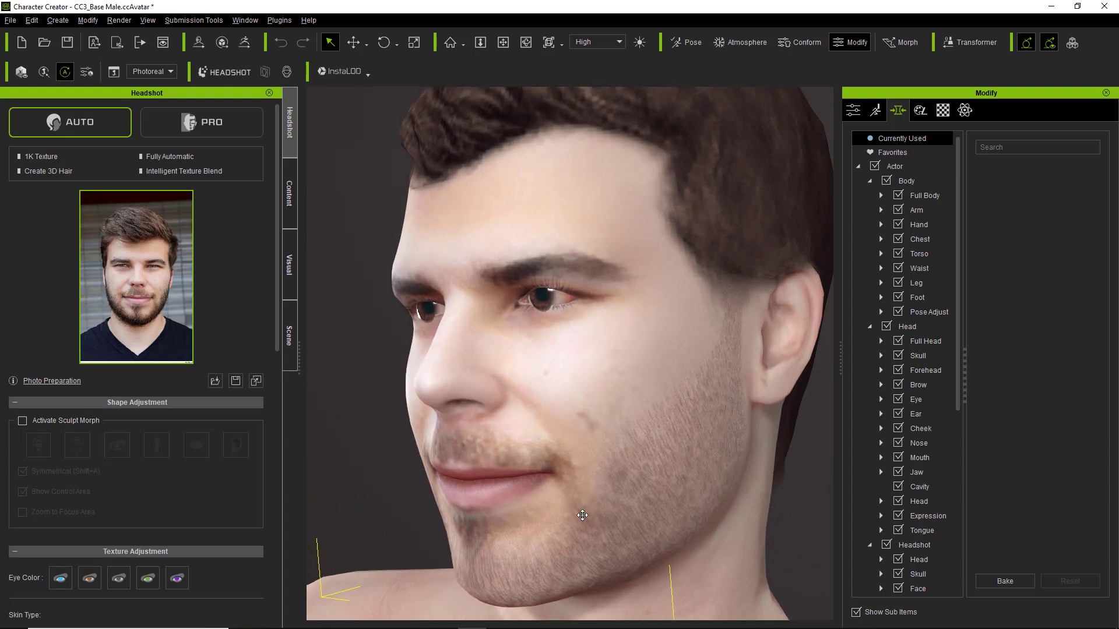
scroll(585, 469, down, 1)
scroll(583, 472, down, 1)
right_drag(582, 472, 688, 526)
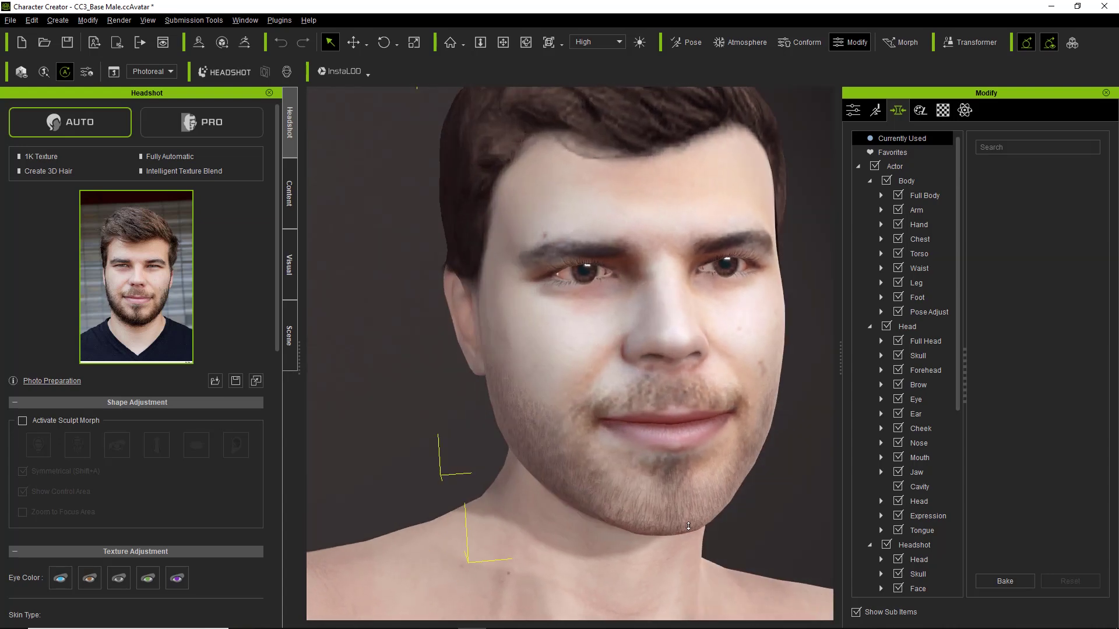
scroll(688, 526, down, 2)
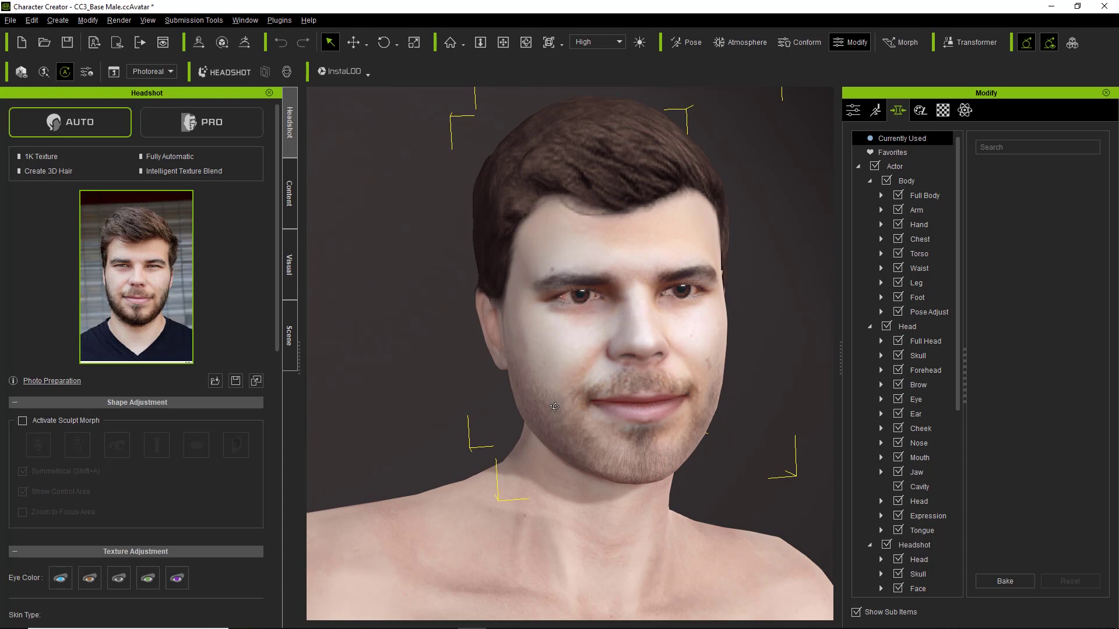
mouse_move(554, 406)
right_down()
mouse_move(588, 409)
mouse_move(542, 418)
right_up()
Examine the male character's whole figure from several angles, checking the default body and how the head matches it.
scroll(542, 419, down, 4)
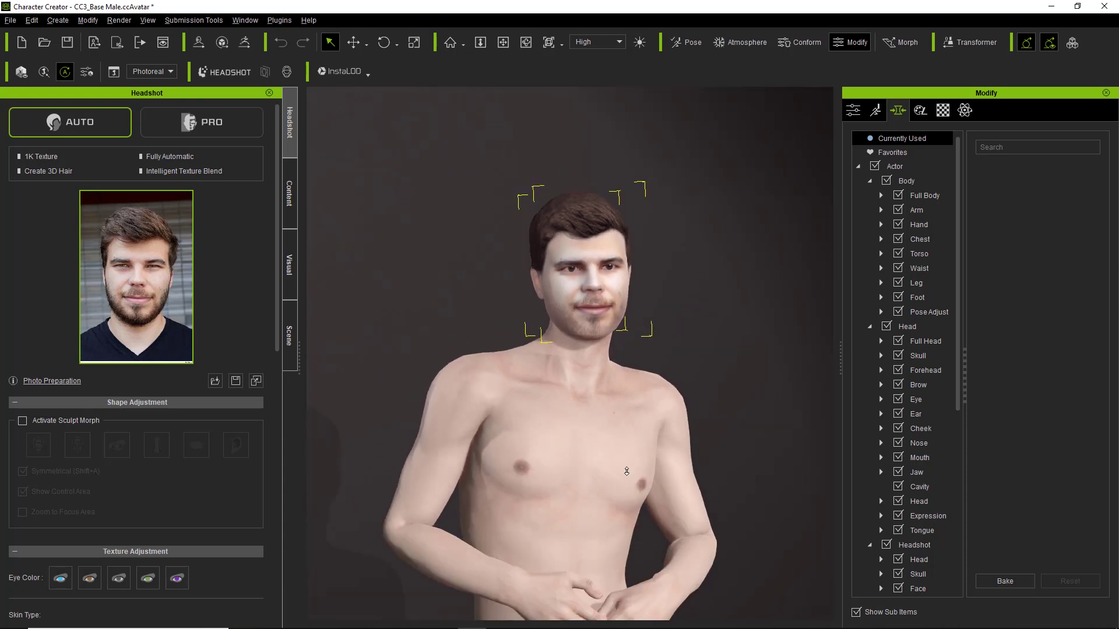
scroll(627, 471, down, 2)
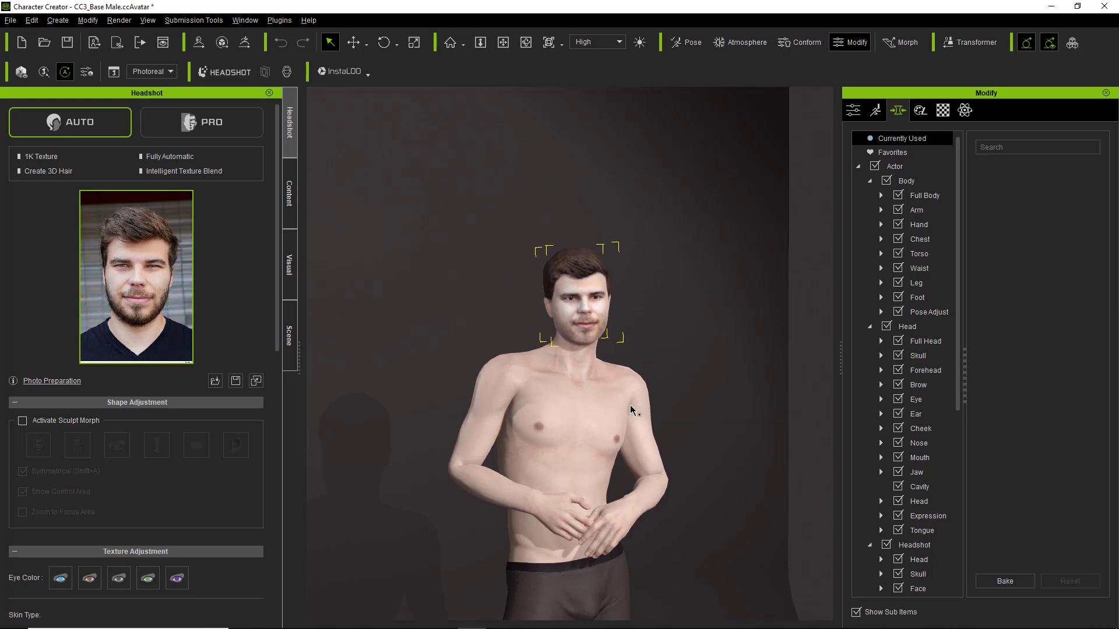
middle_drag(608, 361, 607, 294)
right_drag(694, 357, 543, 424)
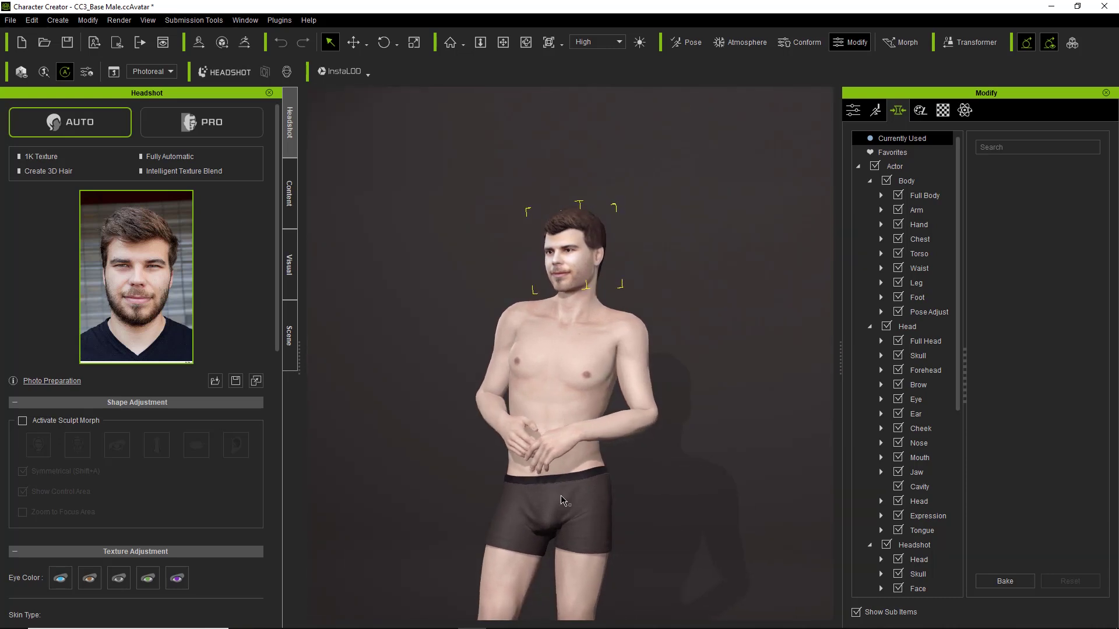
right_drag(639, 368, 692, 392)
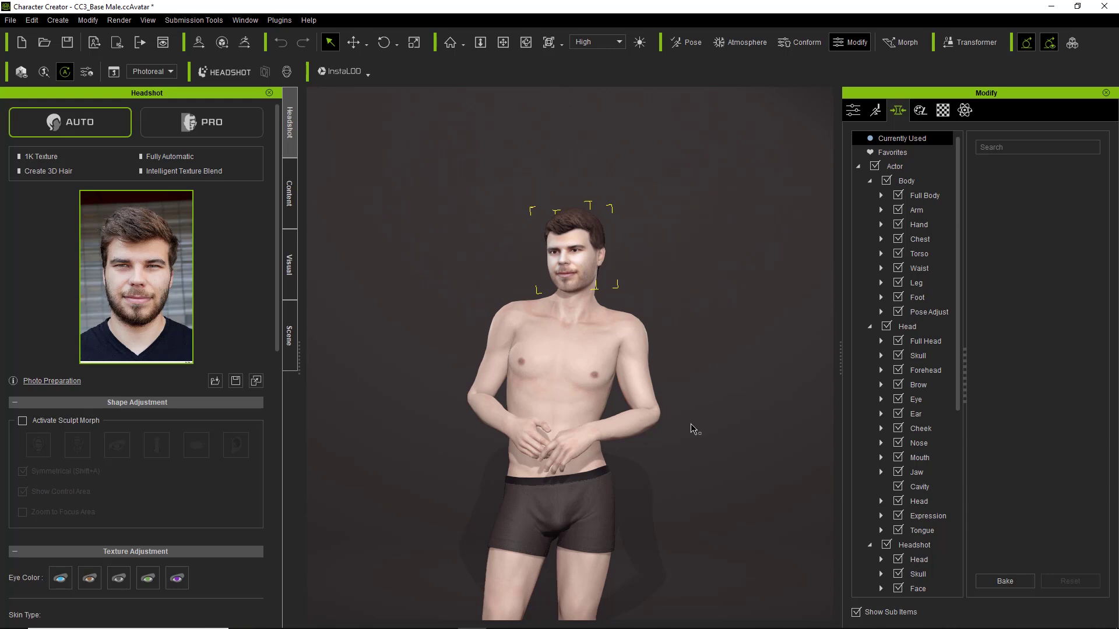
middle_drag(601, 377, 551, 405)
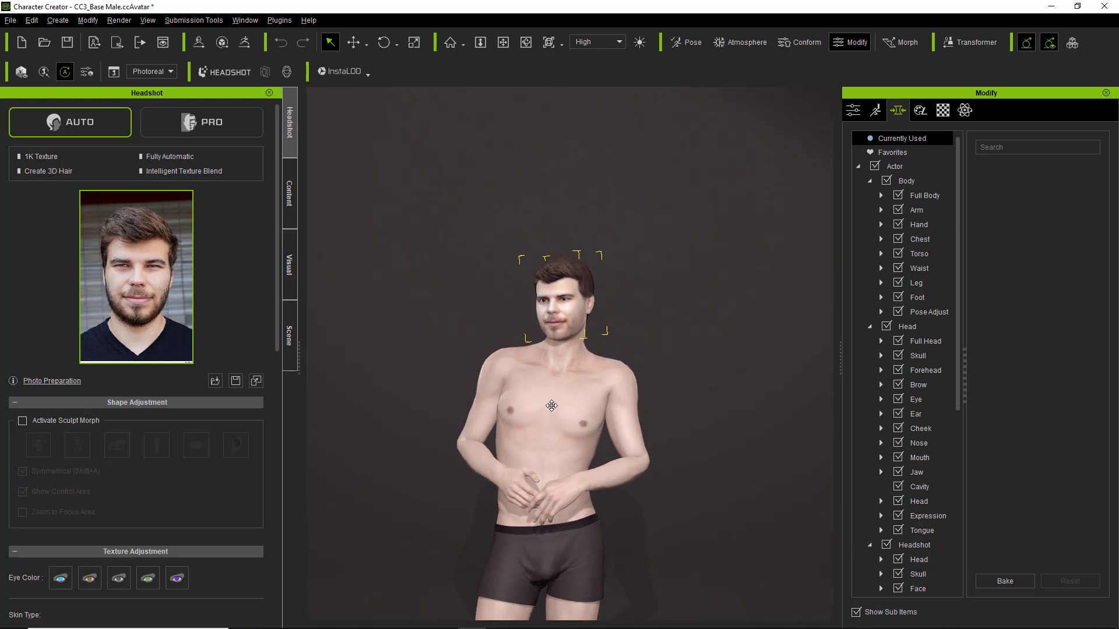
scroll(551, 406, up, 8)
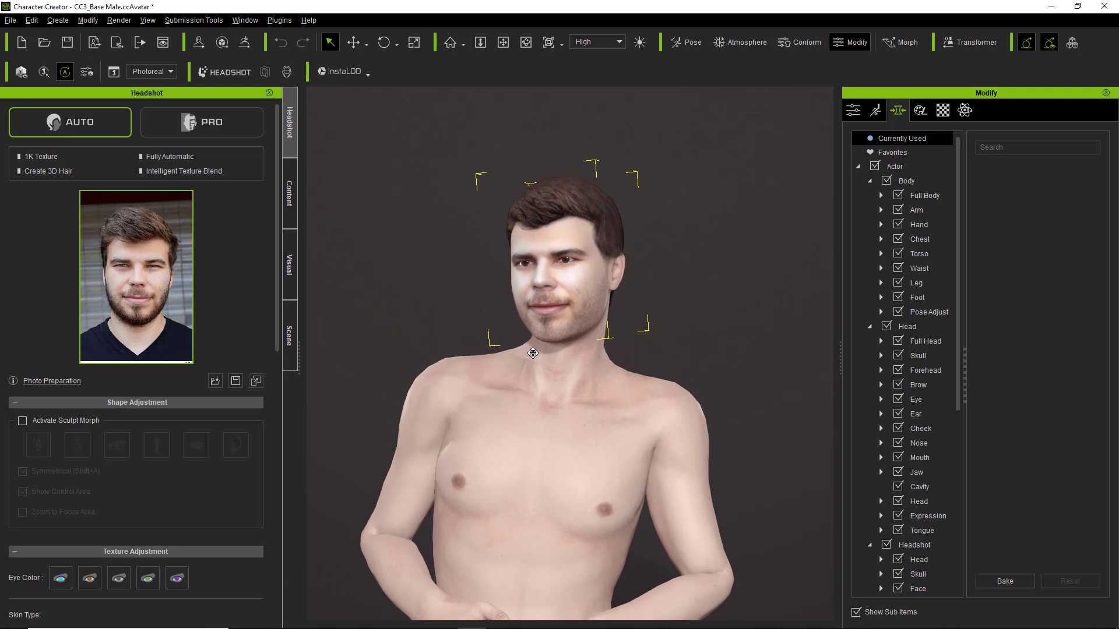
right_drag(532, 353, 574, 382)
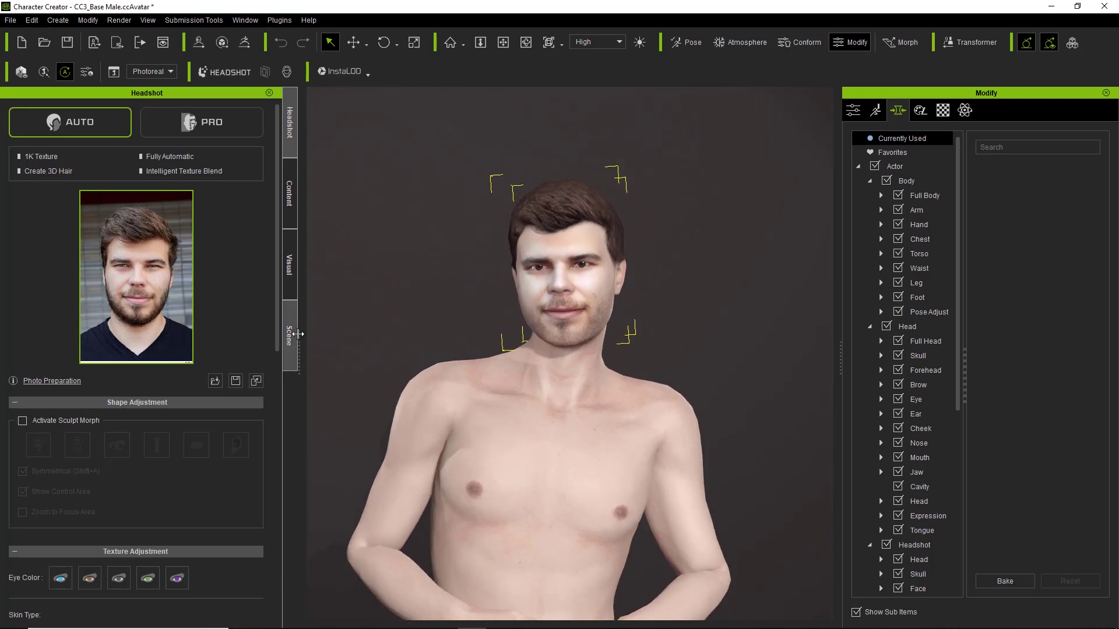
Generate an Auto head from the woman's photo with the Female body type and Clean Soft skin, and inspect the resulting body.
click(139, 252)
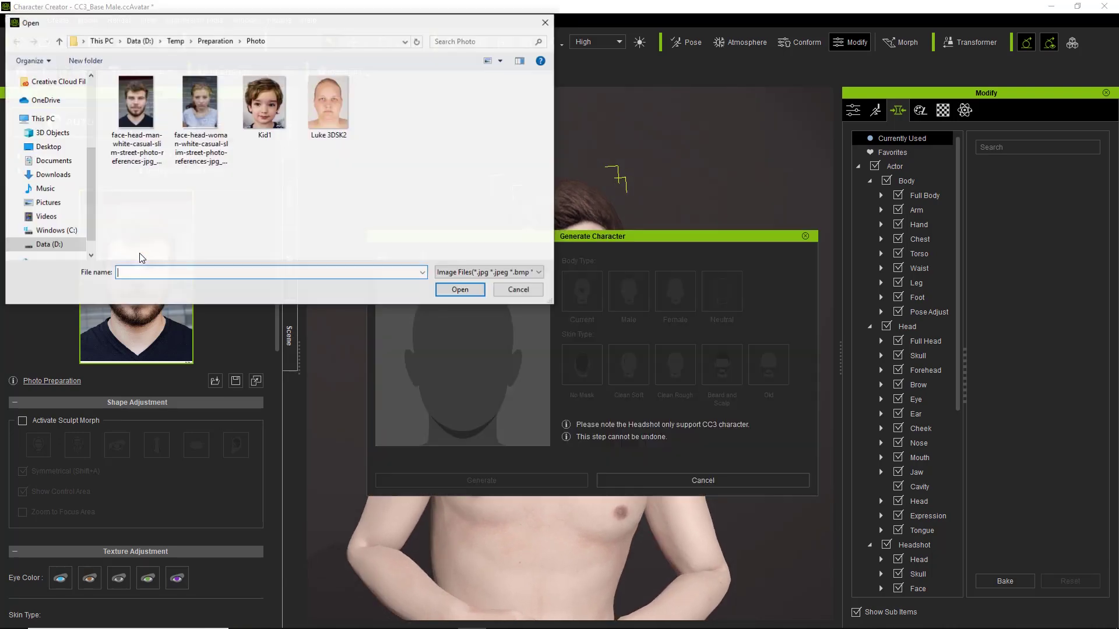
double_click(204, 96)
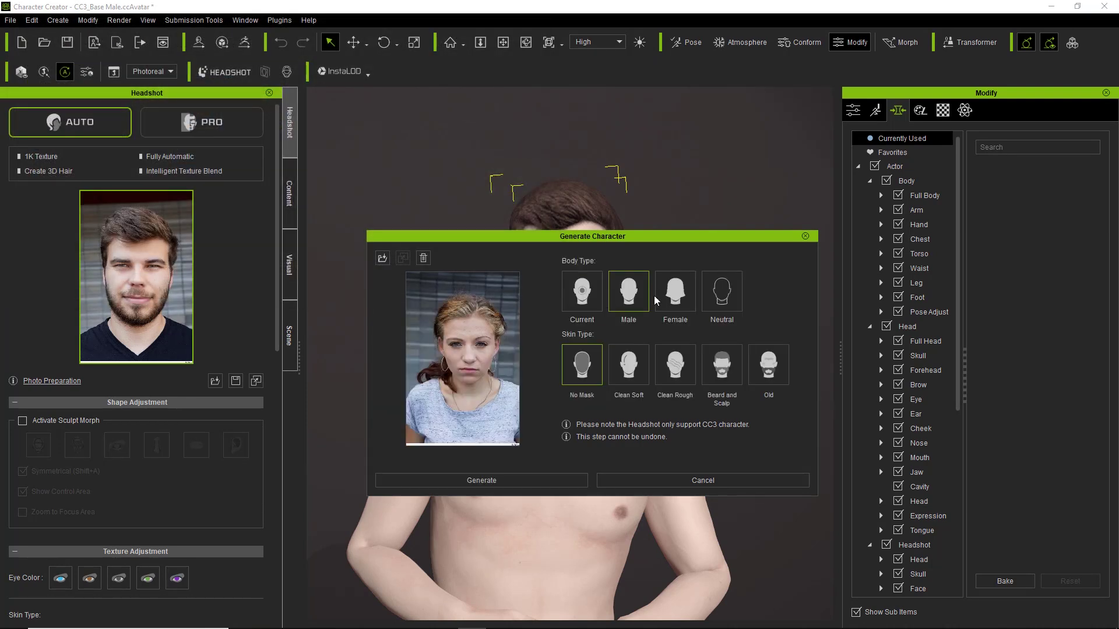
click(674, 294)
click(629, 374)
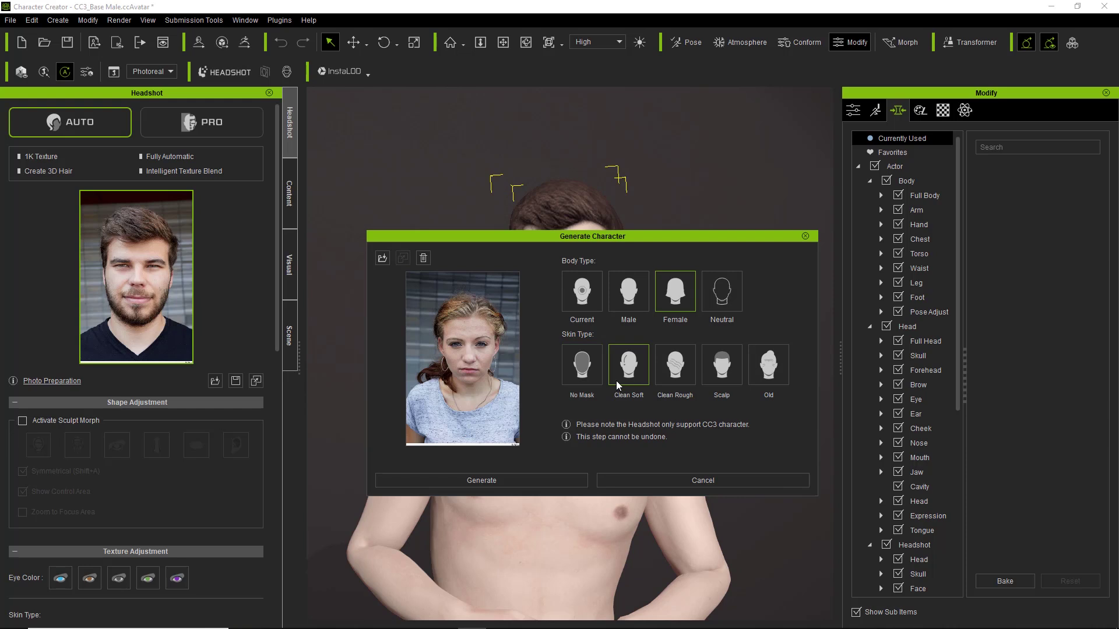
click(543, 480)
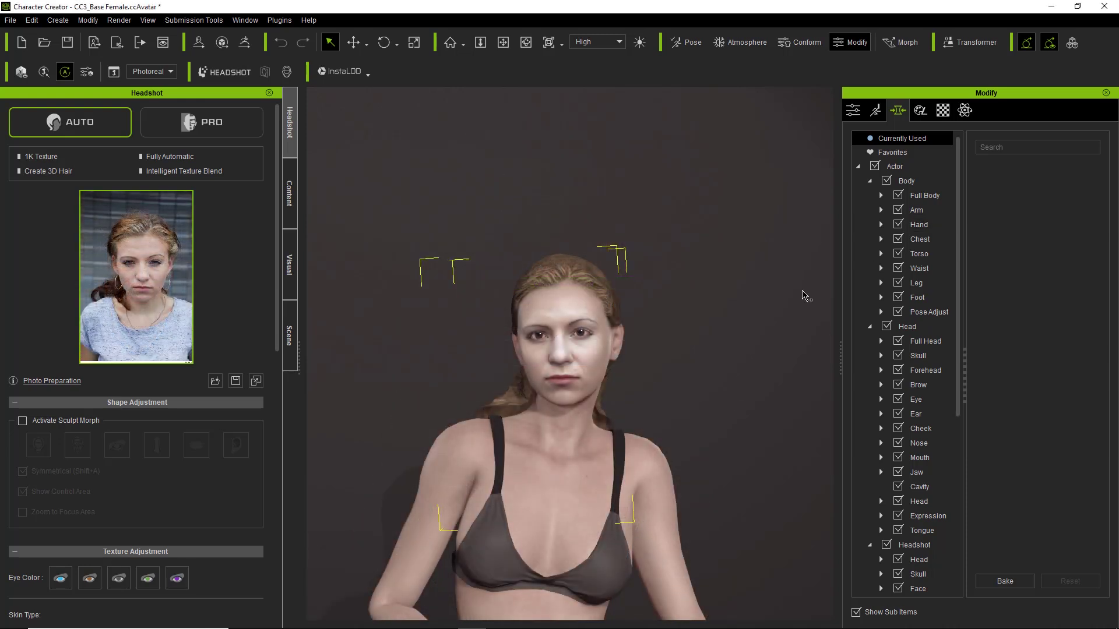
scroll(627, 471, down, 5)
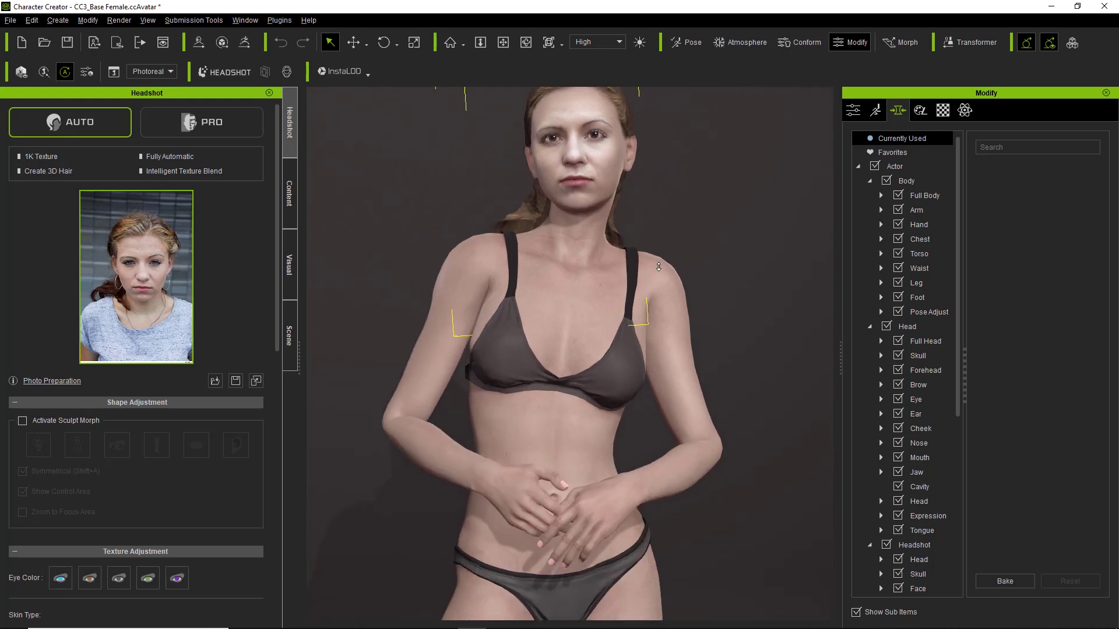
right_drag(543, 328, 646, 424)
scroll(647, 425, up, 5)
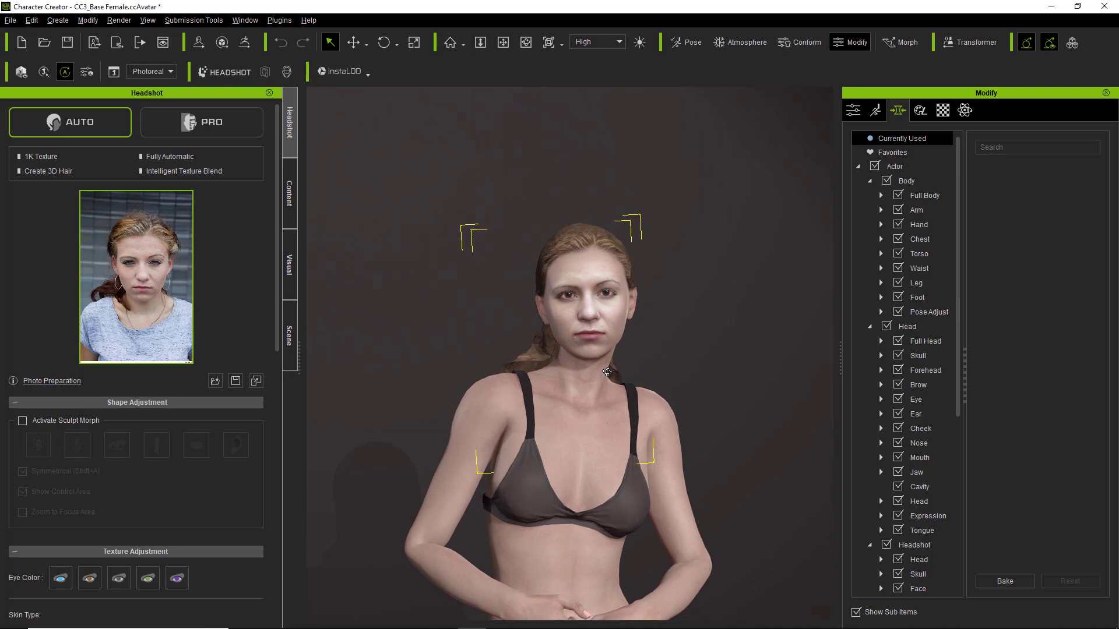
Load the Kid1 photo and generate an Auto head with the Neutral body type and Clean Soft skin.
click(139, 281)
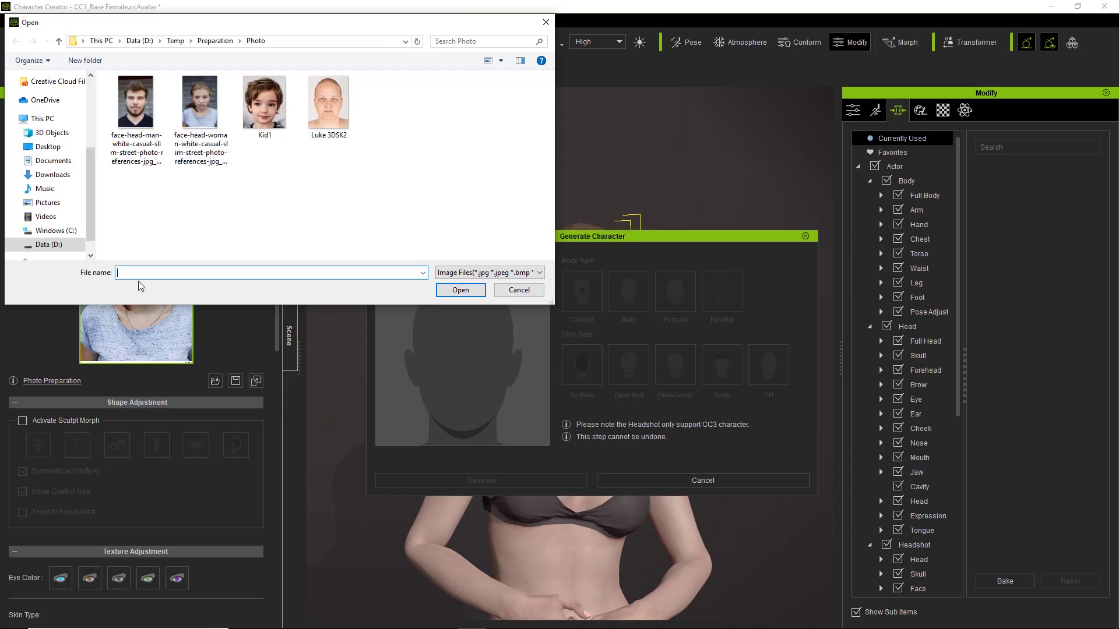
double_click(262, 94)
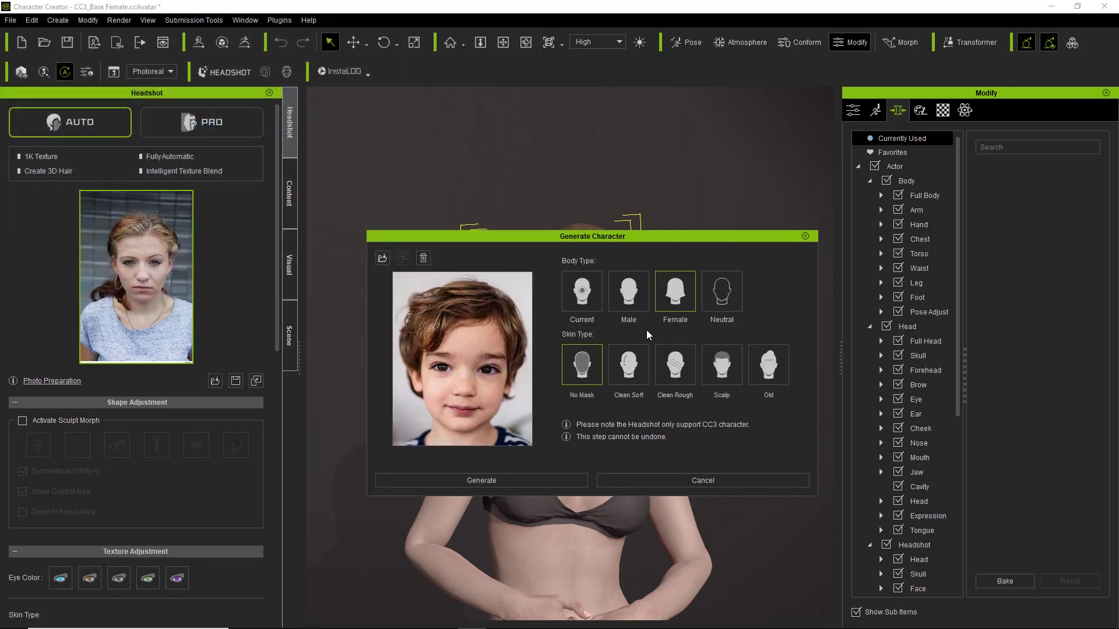
click(722, 300)
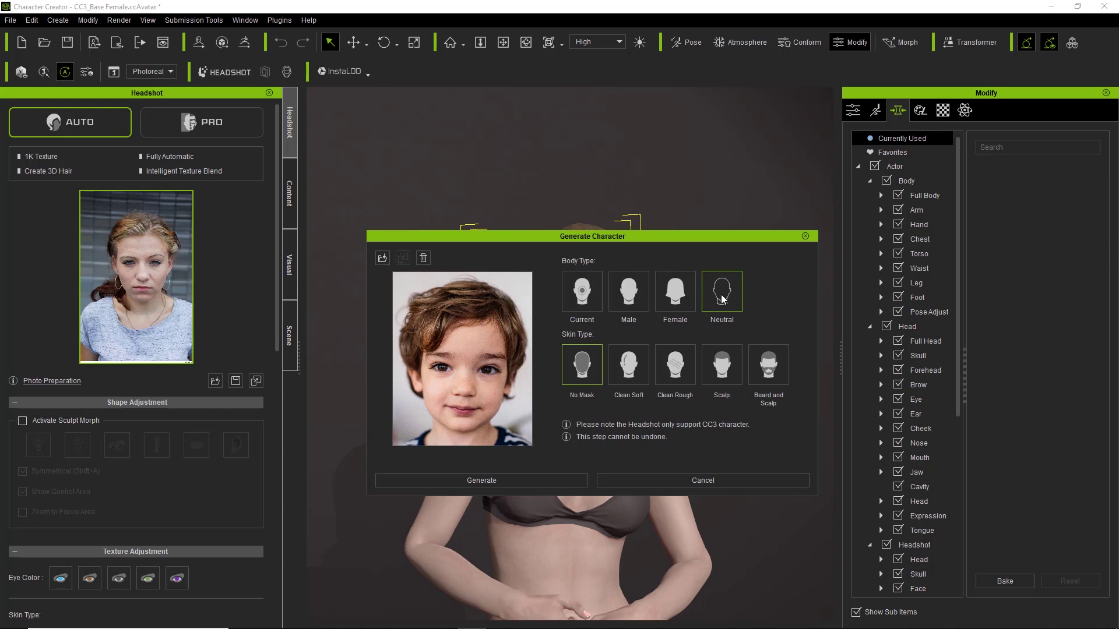
click(635, 365)
click(508, 478)
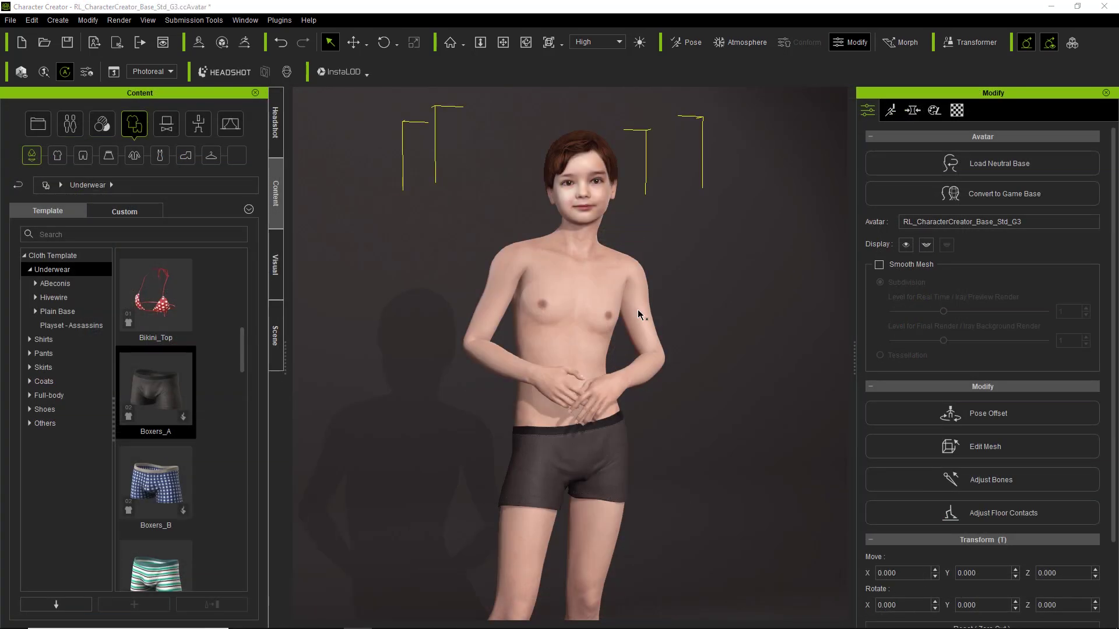
Examine the child character from several angles, checking its body proportions against the head.
right_drag(469, 315, 562, 331)
right_drag(669, 343, 512, 348)
right_drag(678, 333, 514, 342)
right_drag(713, 320, 644, 316)
right_drag(508, 312, 404, 334)
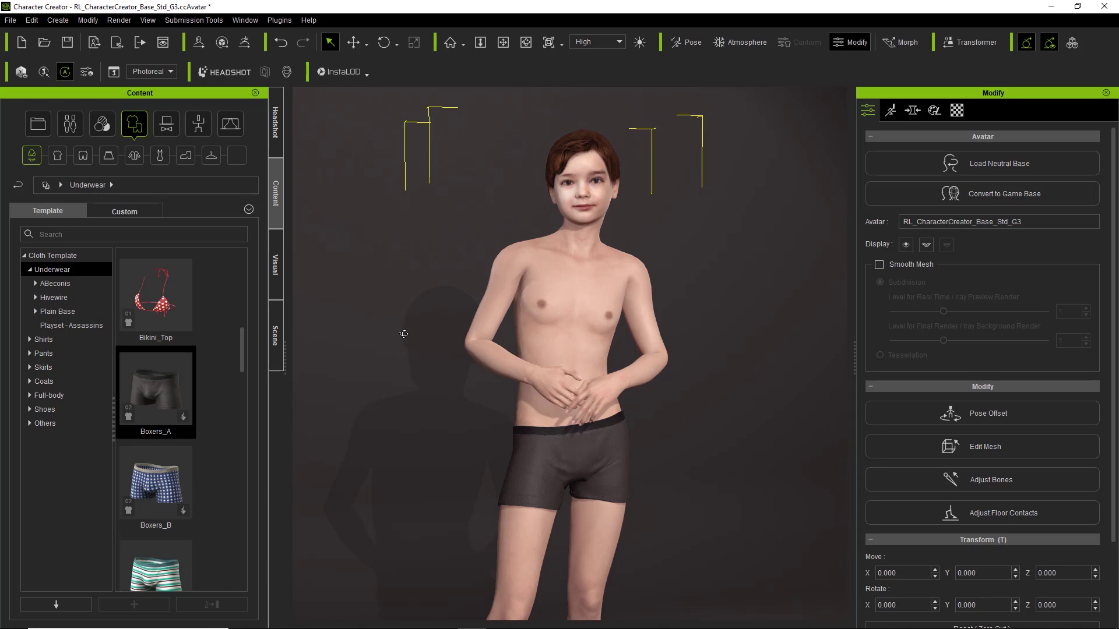
right_drag(529, 295, 722, 293)
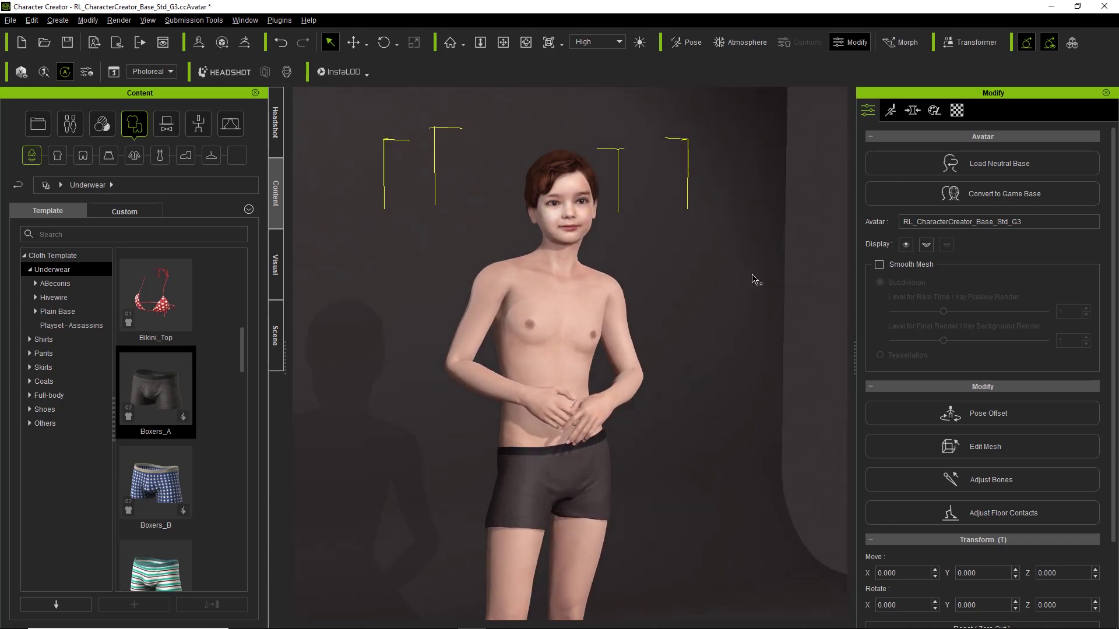
Filter the full-body morphs by "lu" and set the child's Hivewire_Baby_Luna morph to 66.
click(913, 110)
click(937, 195)
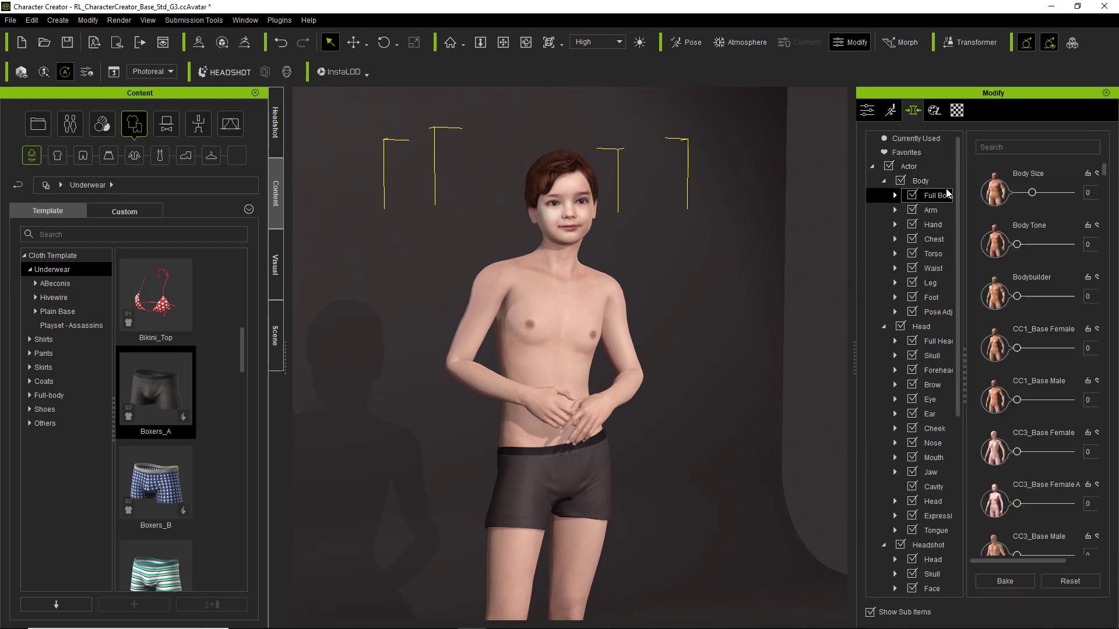
click(1016, 152)
text(lu)
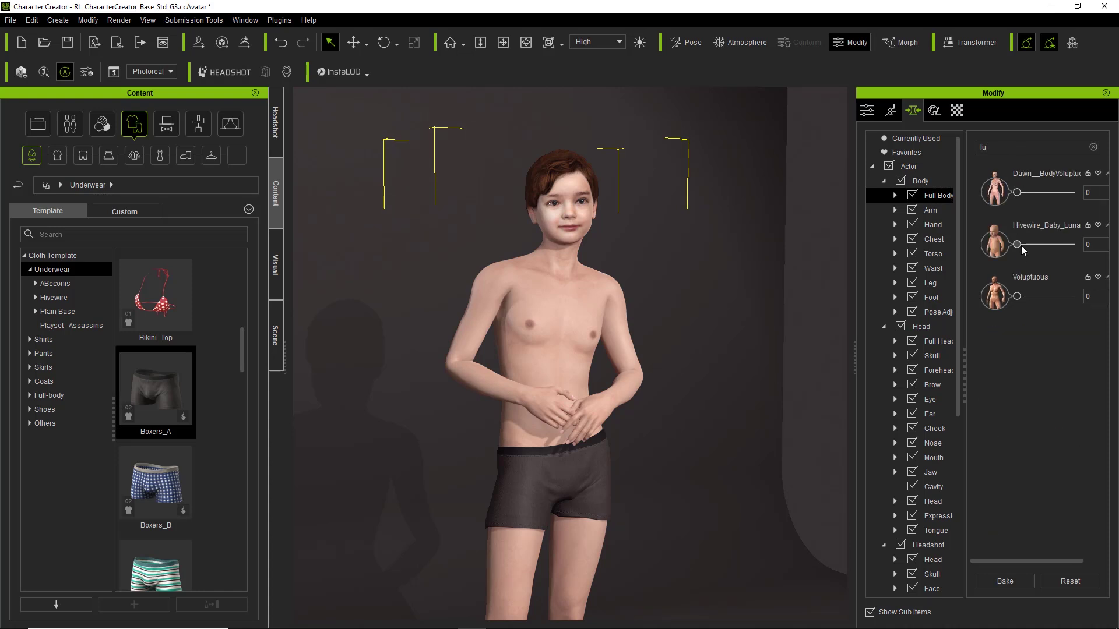
scroll(705, 303, down, 3)
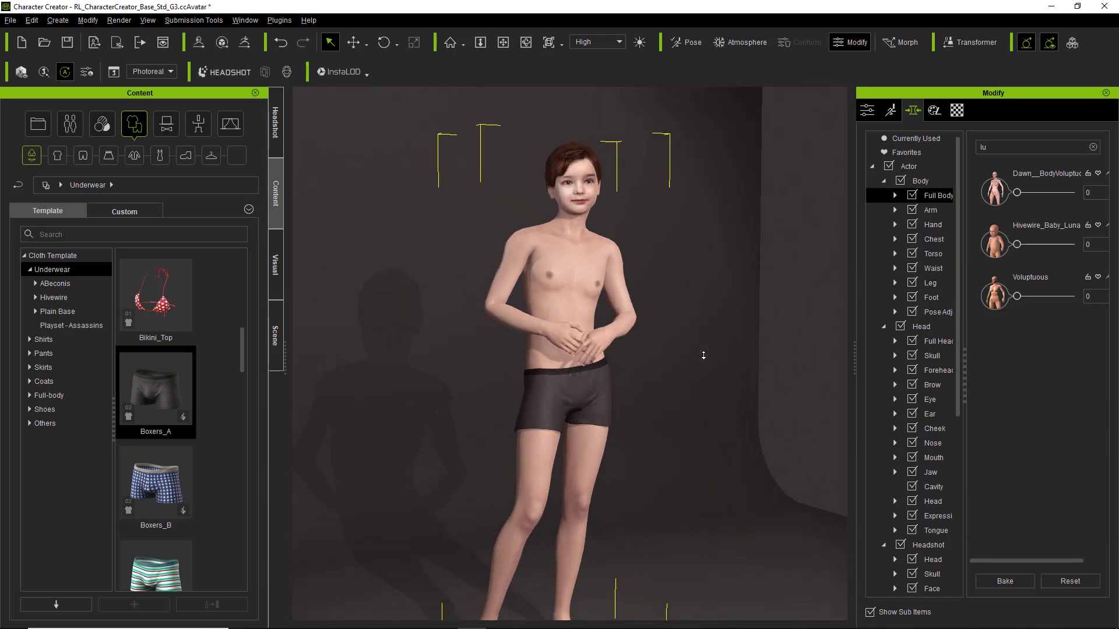
drag(1018, 251, 1050, 252)
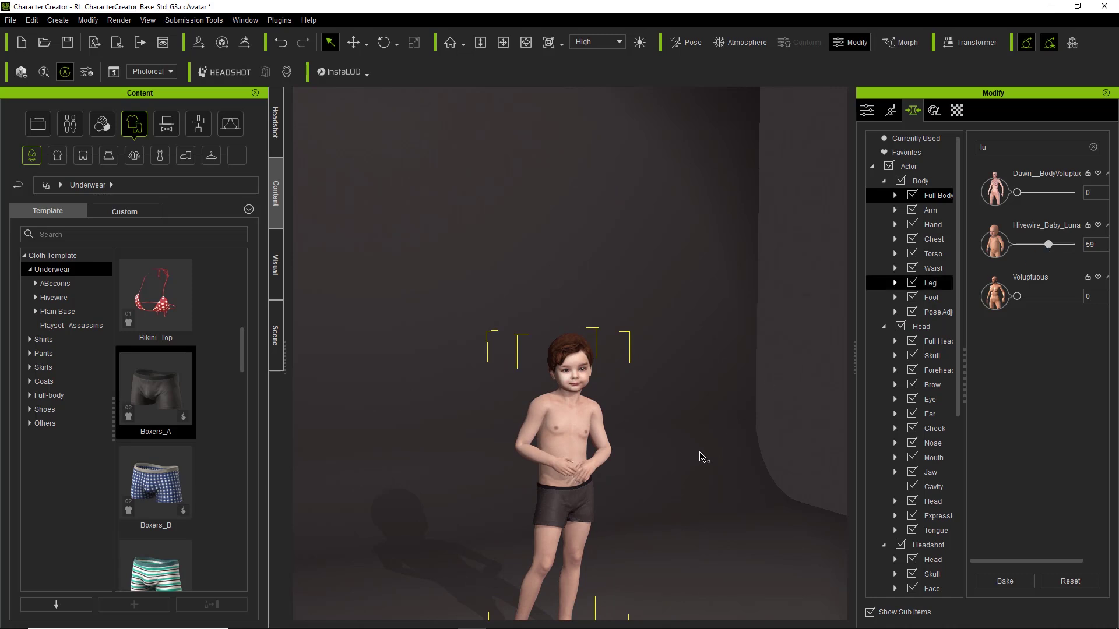
scroll(642, 452, up, 4)
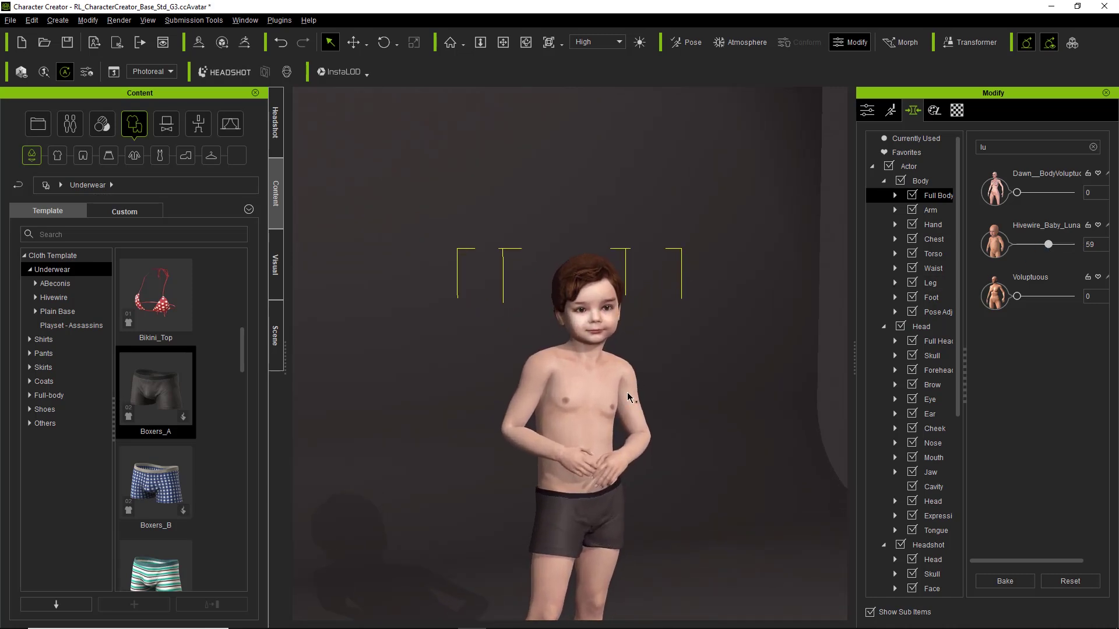
drag(1047, 248, 1052, 250)
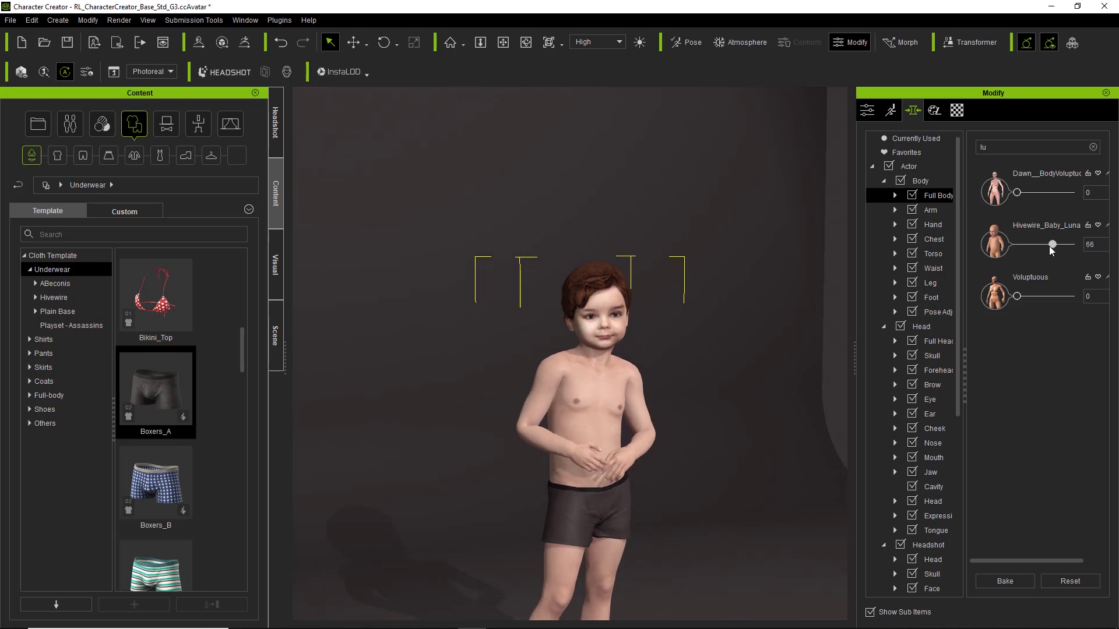
middle_drag(691, 436, 736, 345)
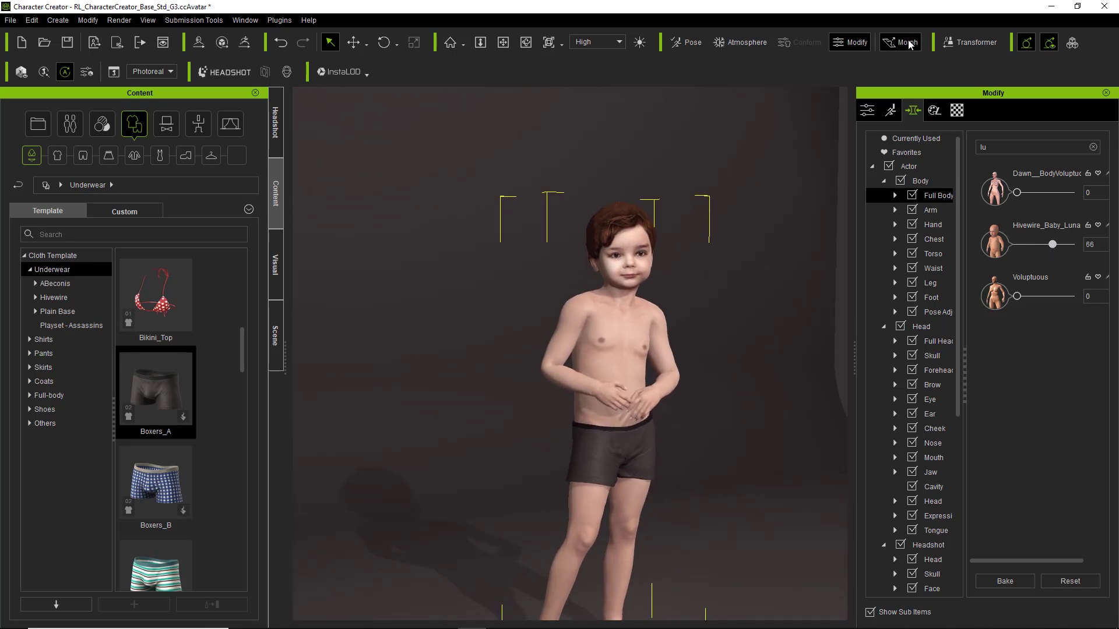
Activate direct morphing and work on the child's arm, thigh and torso regions on the figure itself.
click(662, 362)
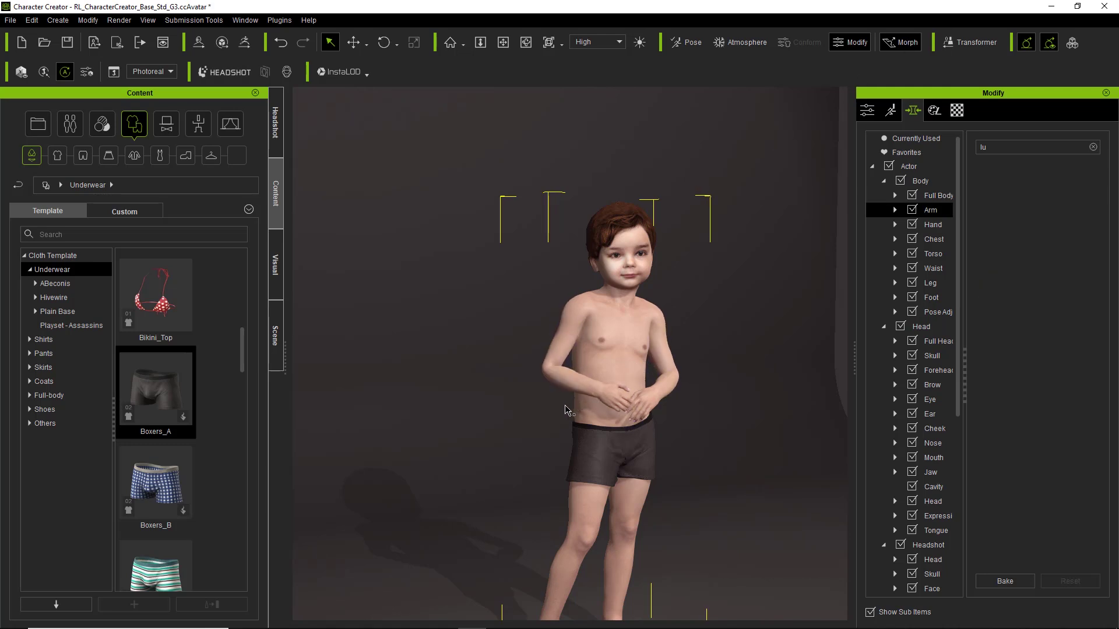
click(585, 481)
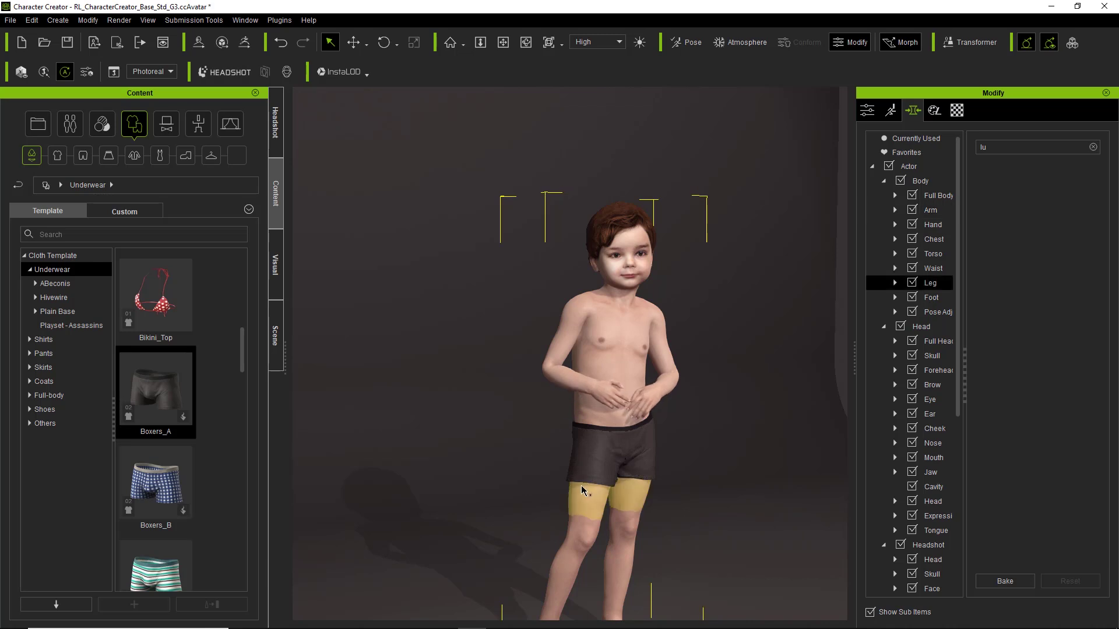
click(612, 300)
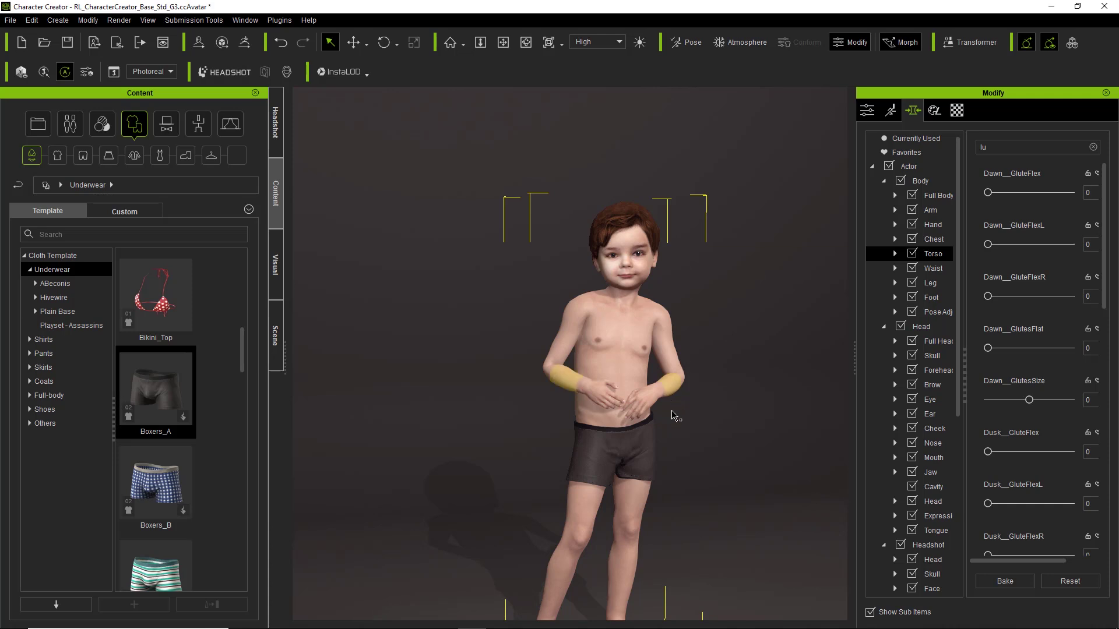
middle_drag(679, 415, 655, 346)
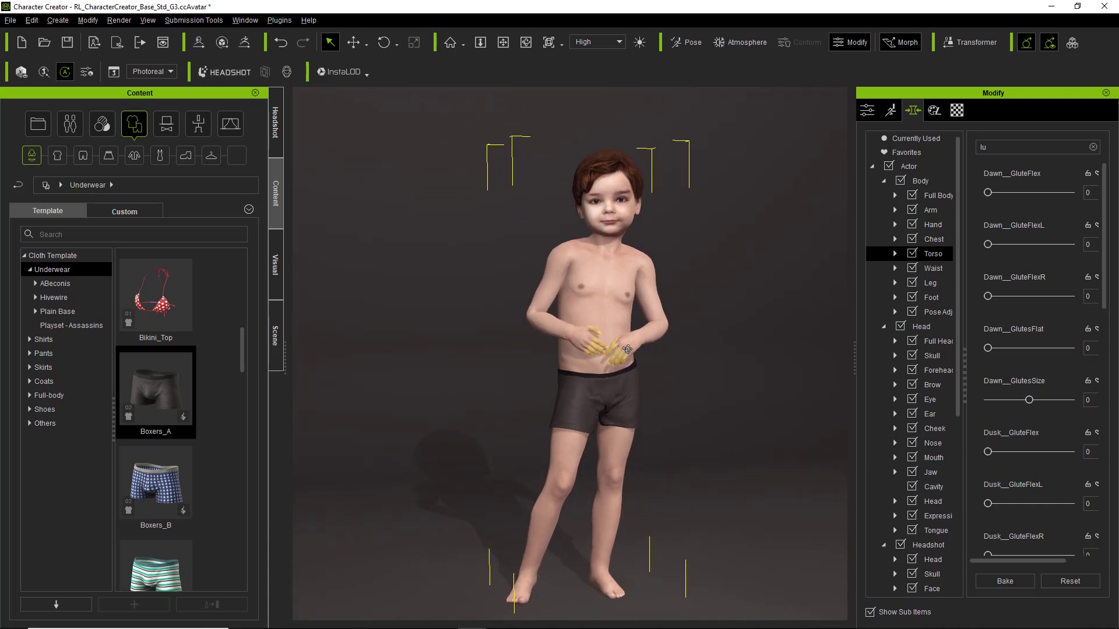
right_drag(655, 347, 657, 350)
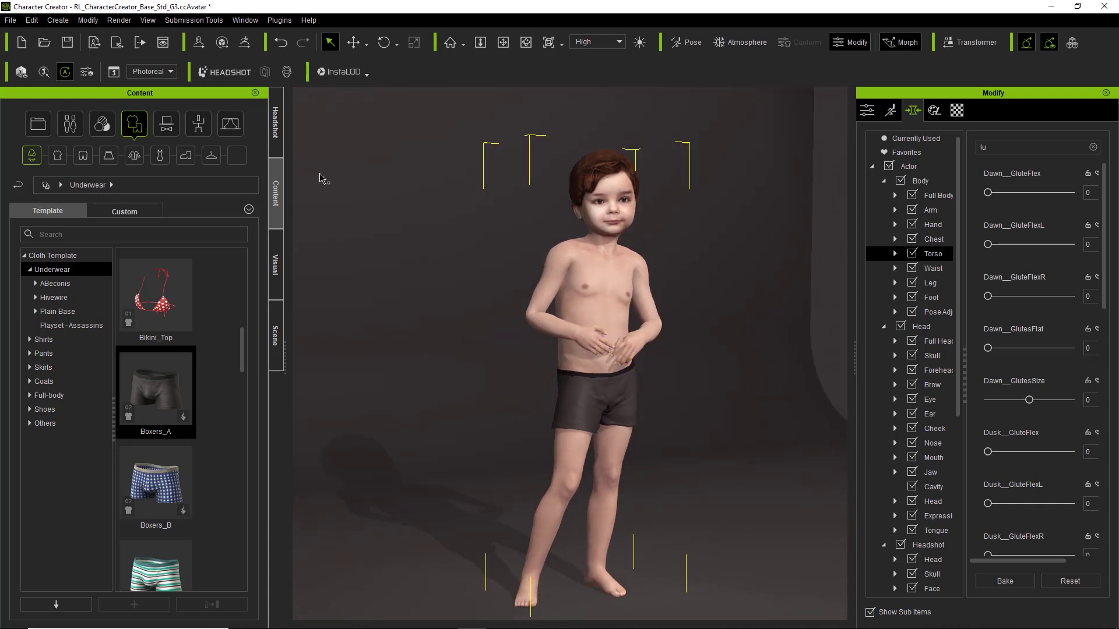
Load the 3DSK2 portrait photo and generate an Auto head with the Neutral body type and Clean Soft skin.
click(271, 140)
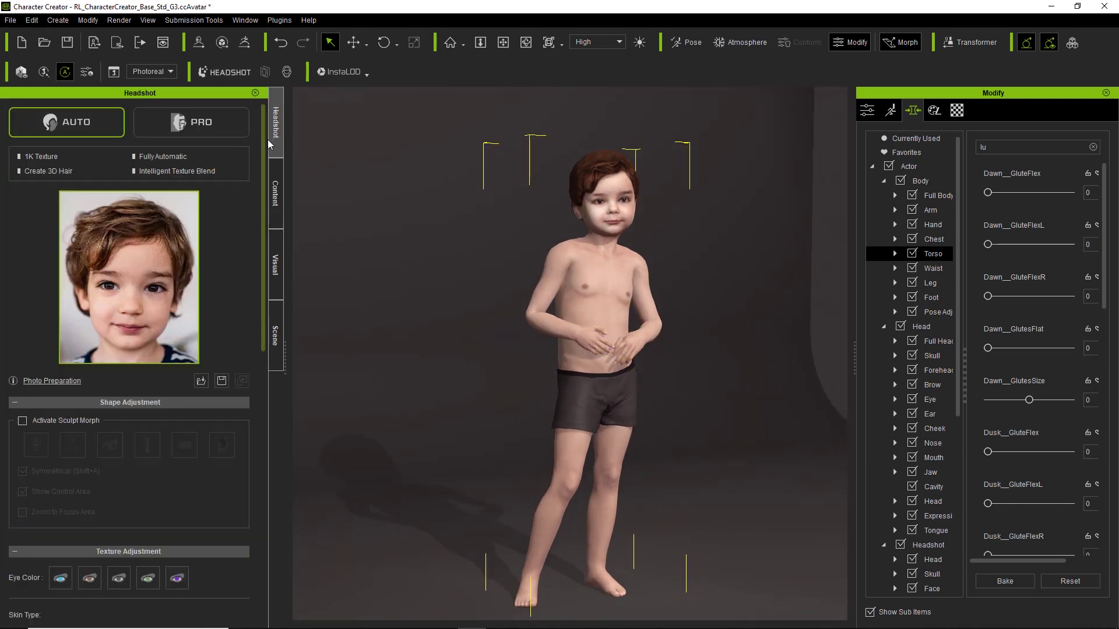
click(138, 301)
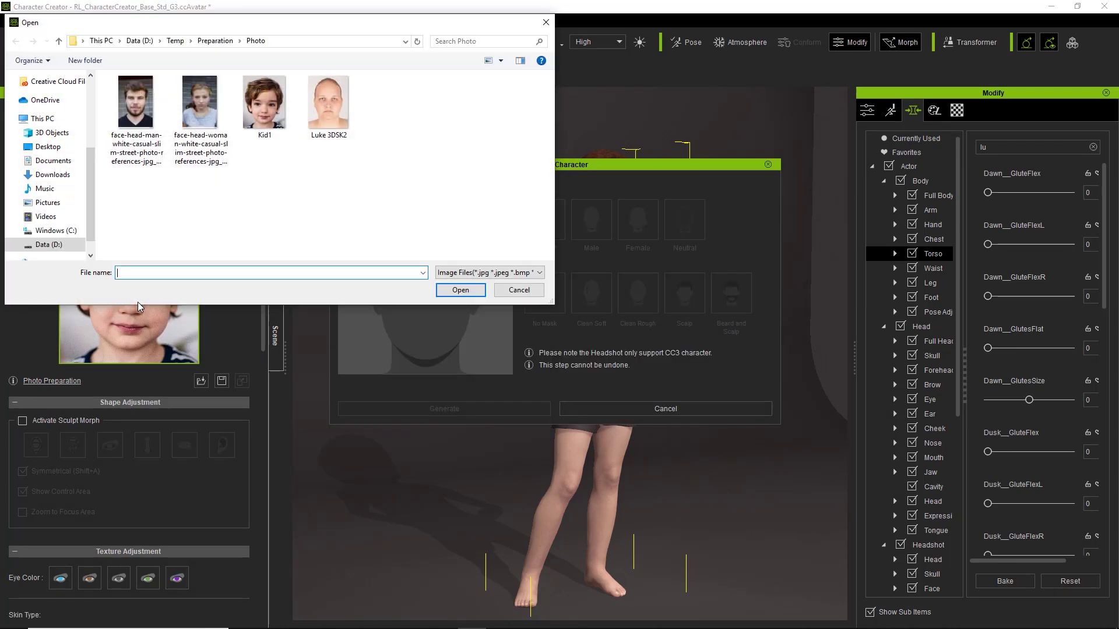
double_click(325, 114)
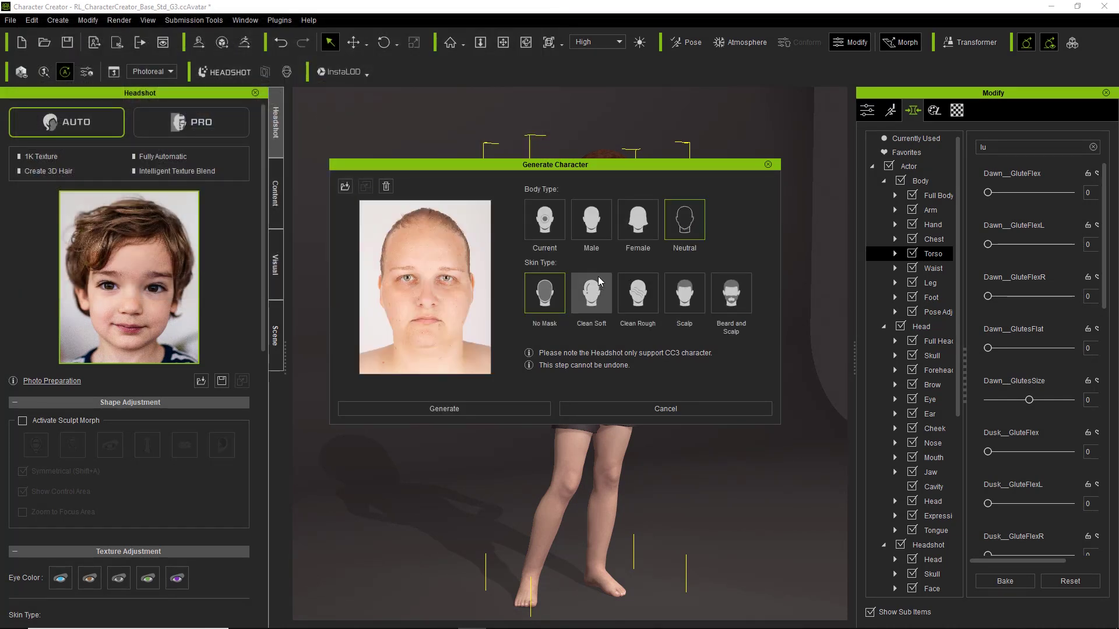
click(594, 297)
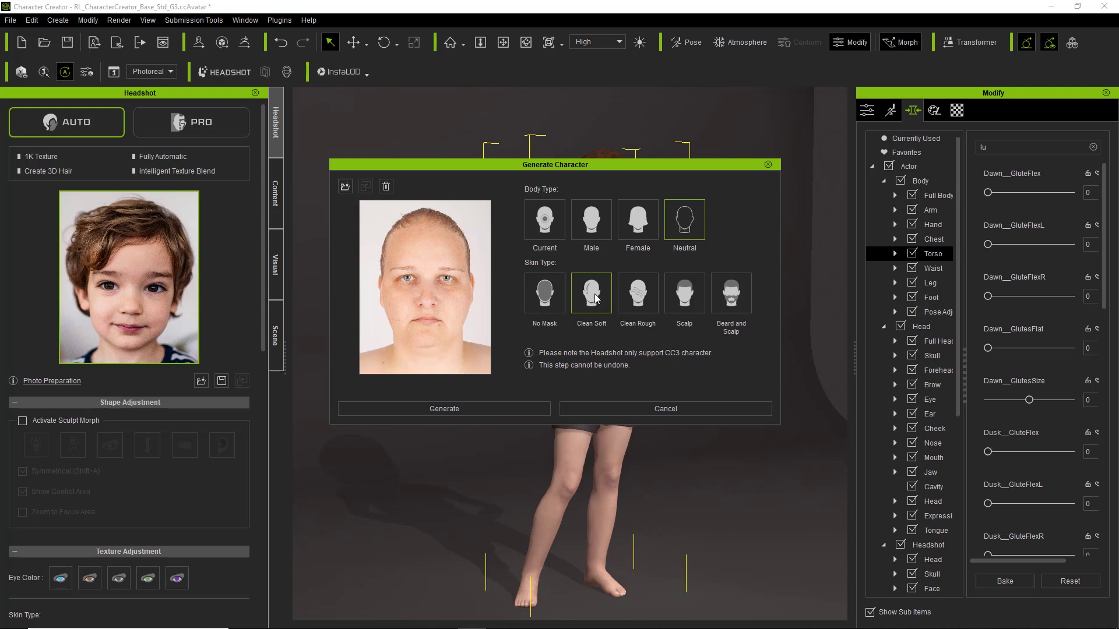
click(462, 409)
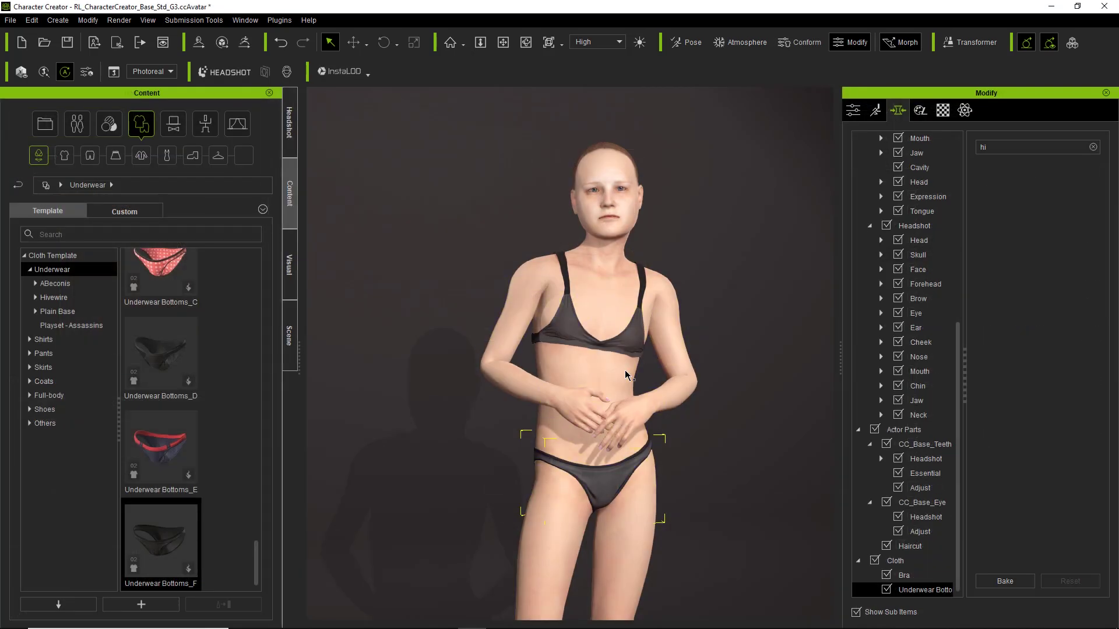
Clear the morph filter and set the full-body morphs Body Size to 42 and CC3_Base Female to 83.
mouse_move(541, 442)
right_down()
mouse_move(571, 421)
mouse_move(585, 448)
mouse_move(447, 453)
mouse_move(542, 448)
right_up()
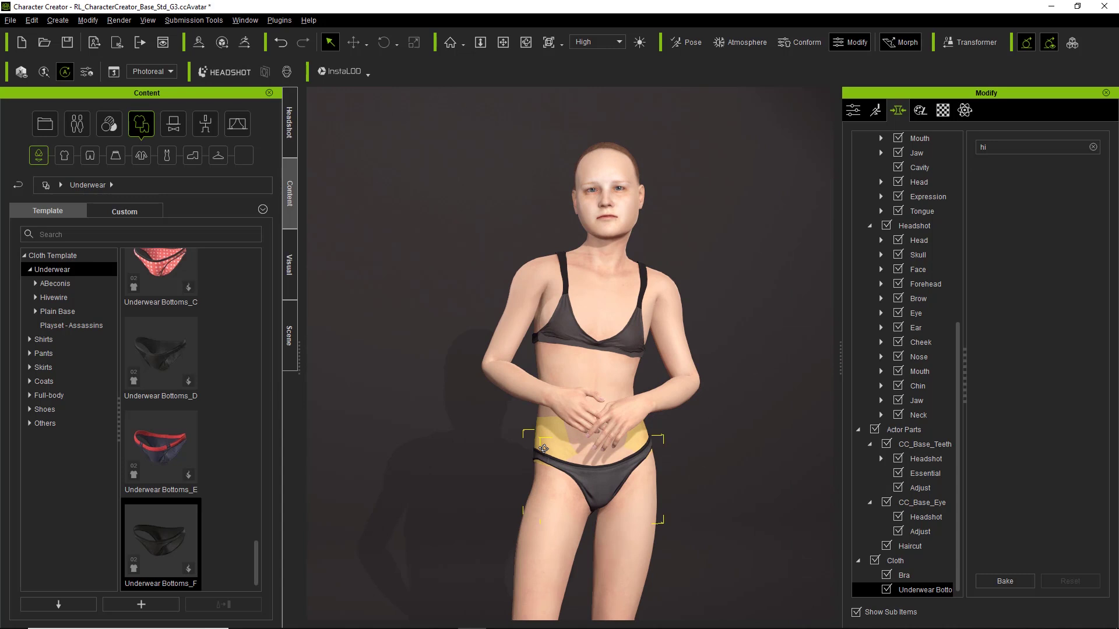
key(ctrl+a)
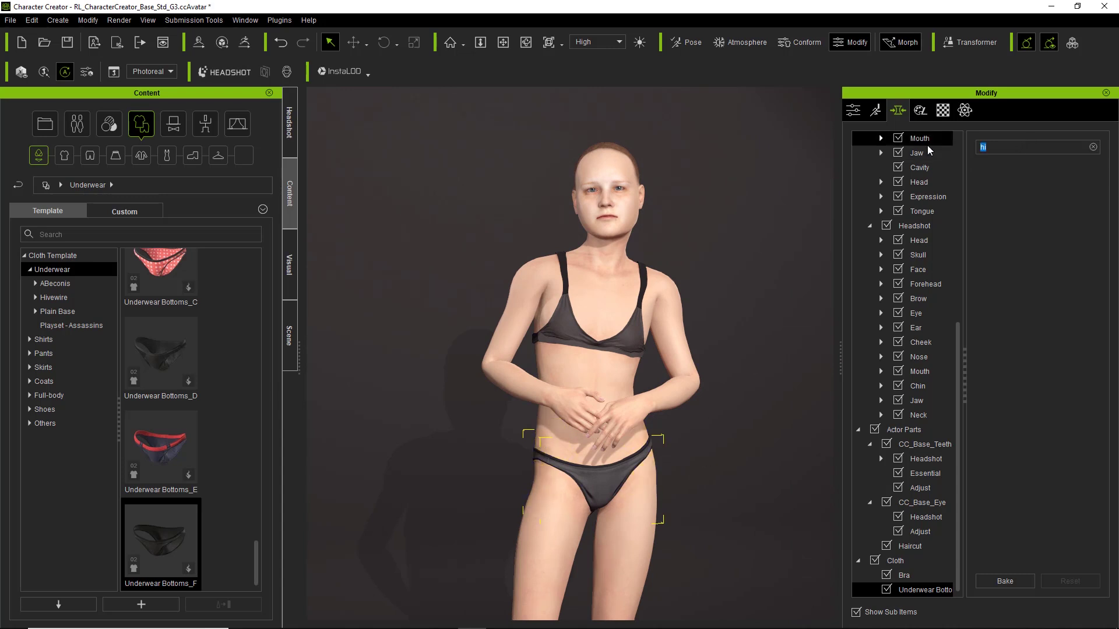
key(BackSpace)
drag(959, 348, 958, 160)
click(952, 197)
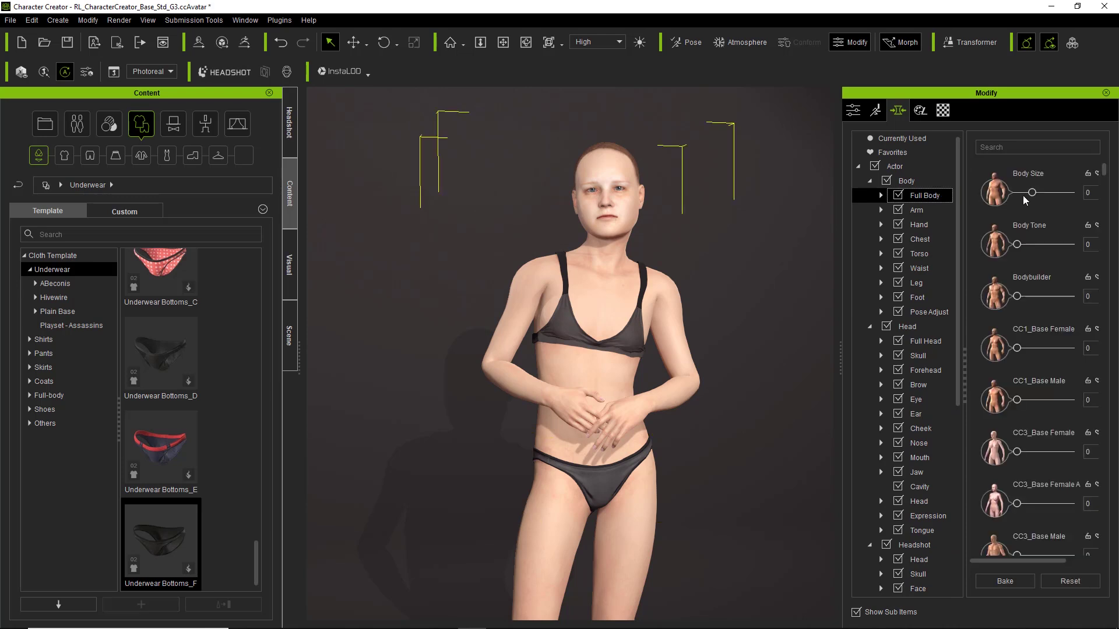
drag(1032, 198, 1049, 200)
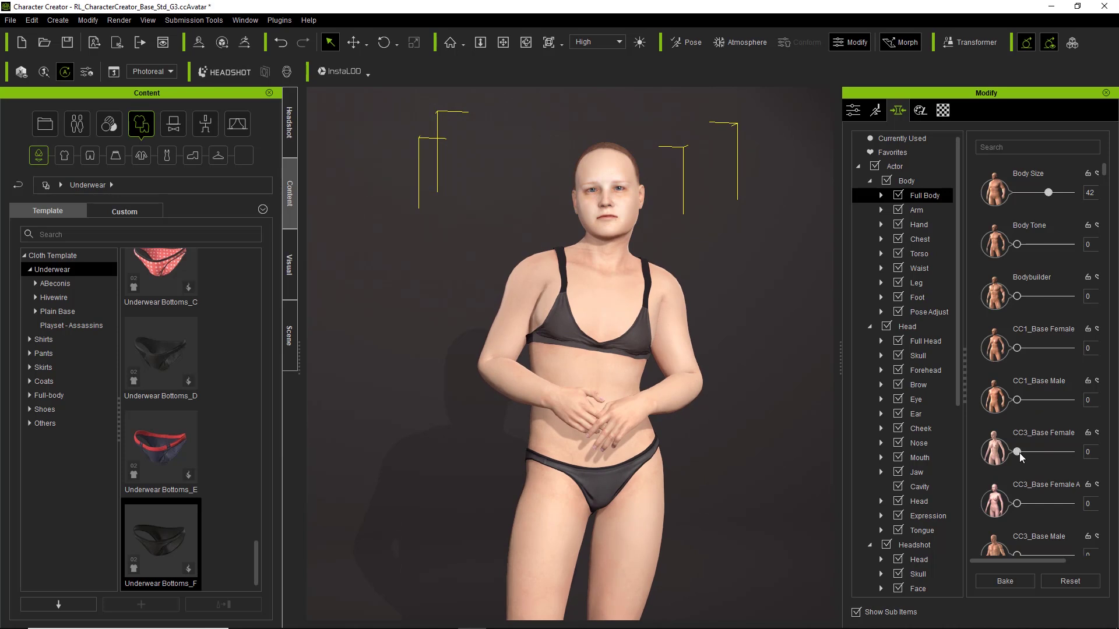
drag(1029, 453, 1064, 453)
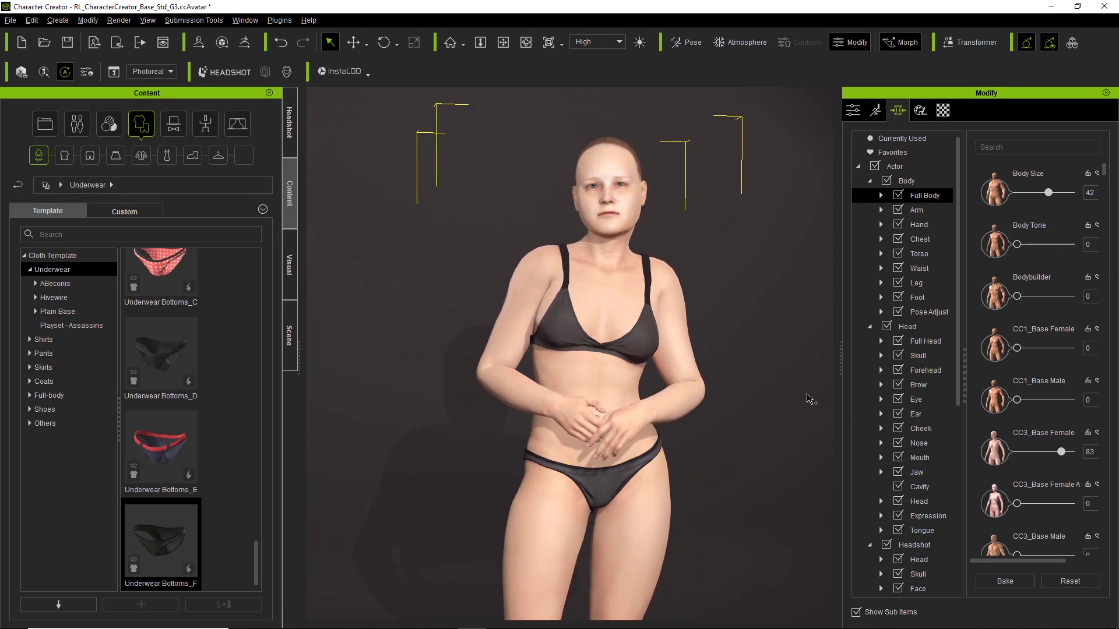
Morph the waist directly on the figure, bringing Abdomen Depth to 100.
right_drag(726, 401, 684, 417)
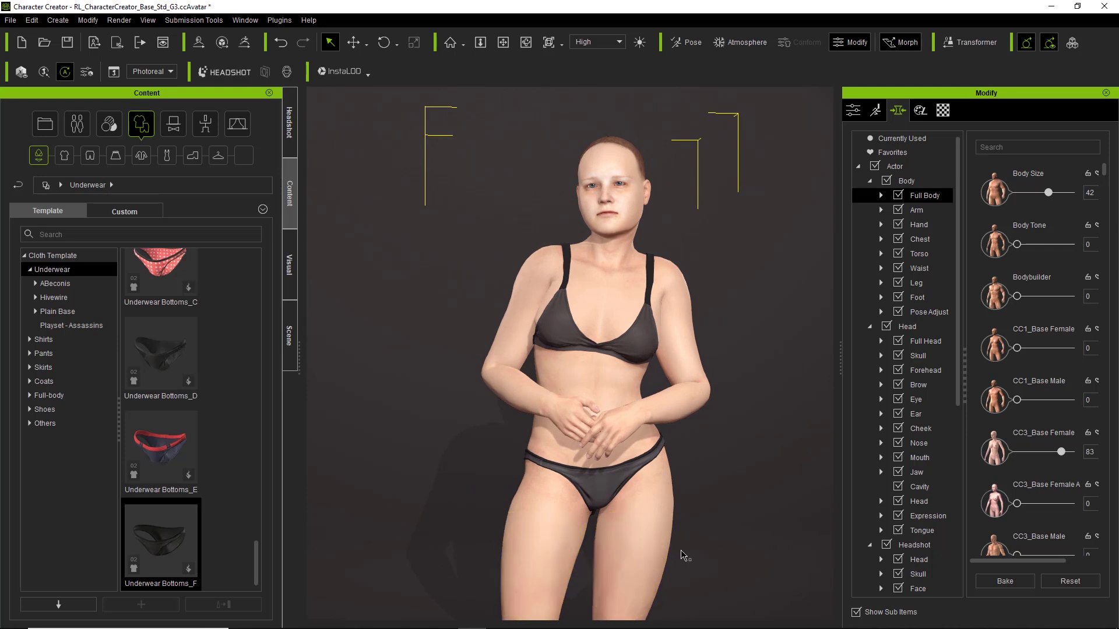
scroll(695, 462, up, 3)
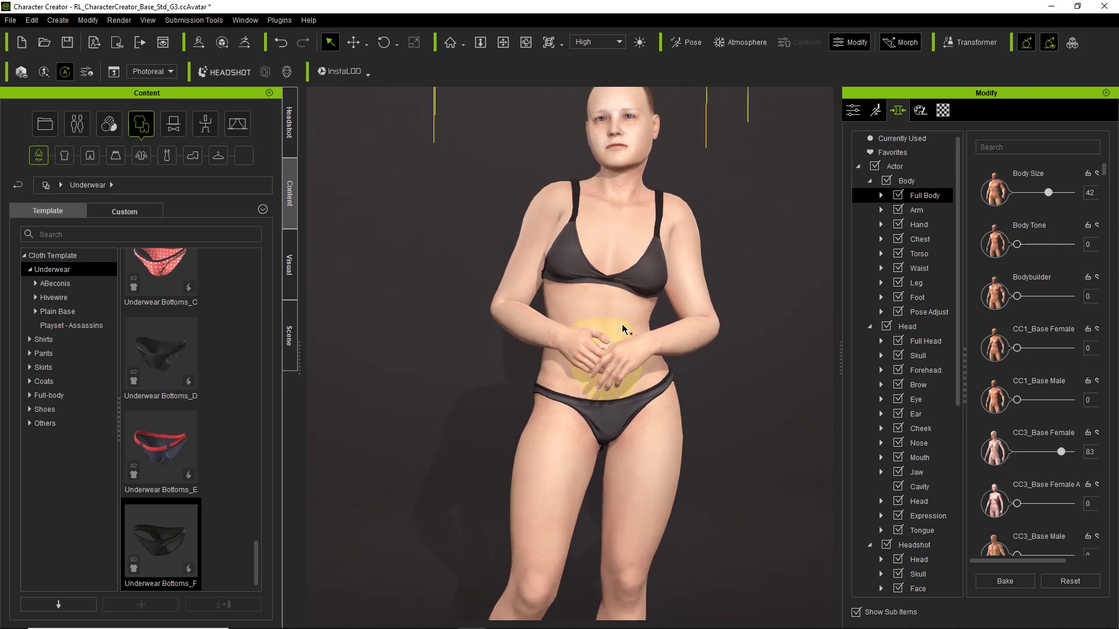
click(624, 370)
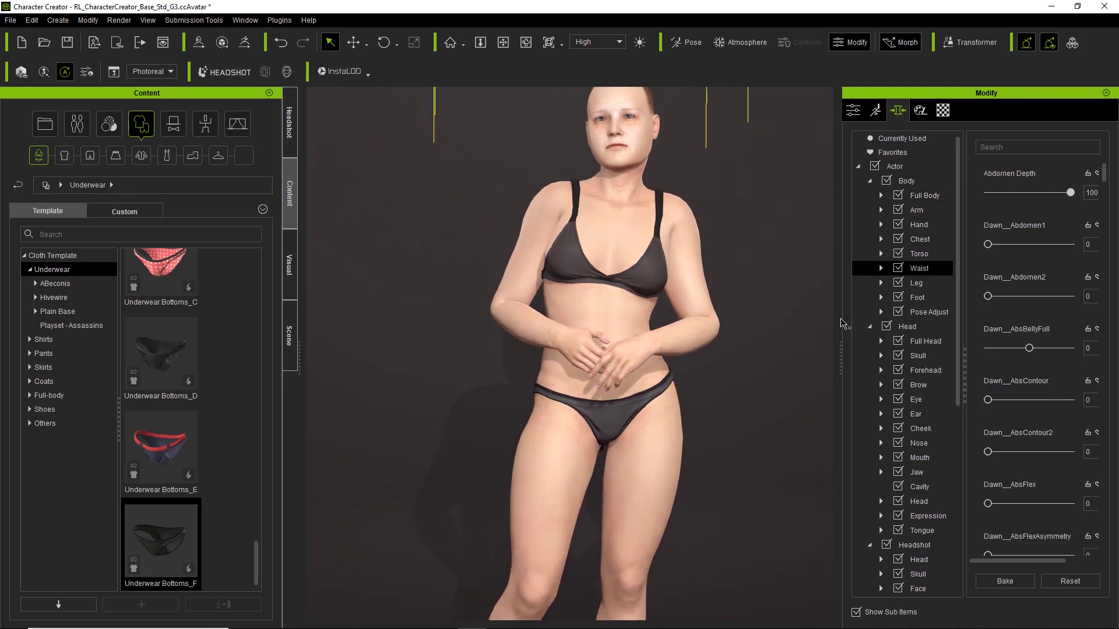
Apply the female MotionPlus pose Look Up and inspect the belly from the side.
click(205, 124)
click(72, 286)
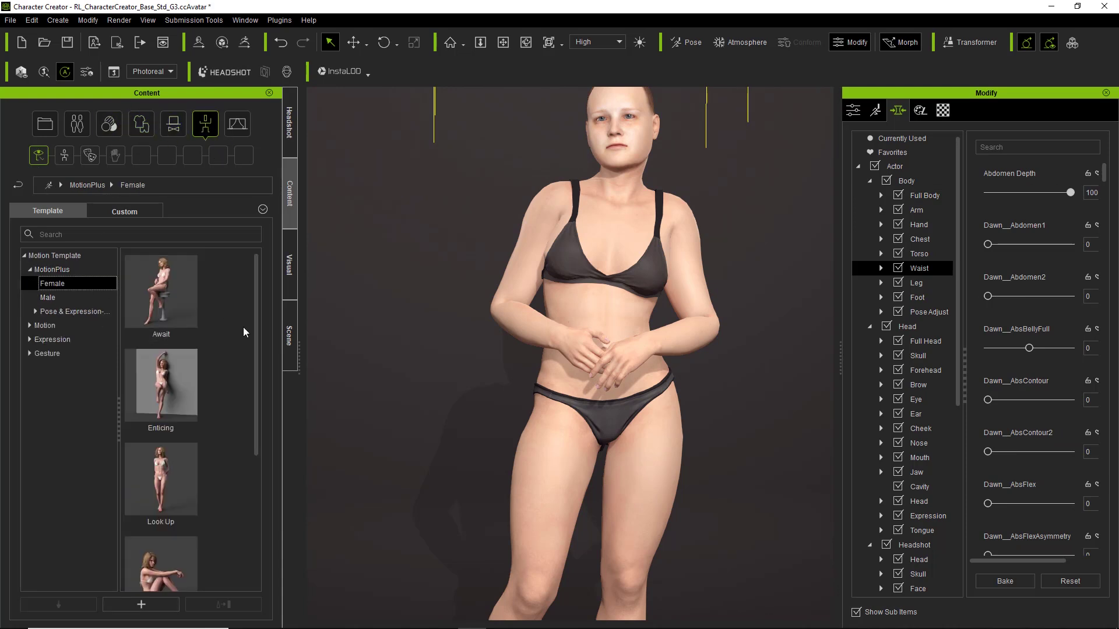
double_click(180, 490)
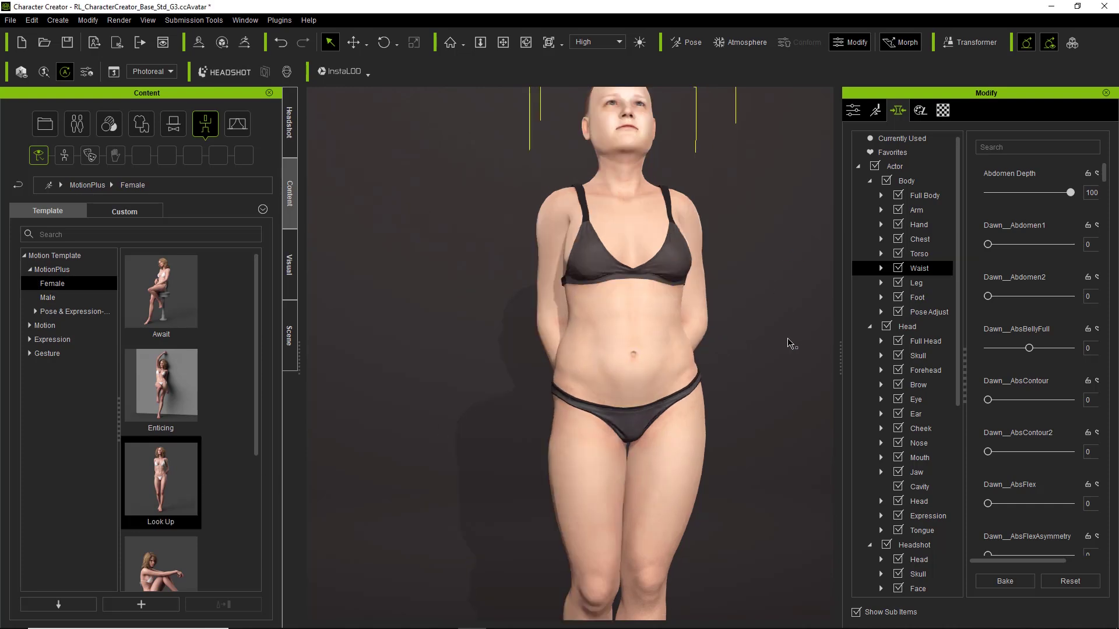
right_drag(595, 373, 748, 431)
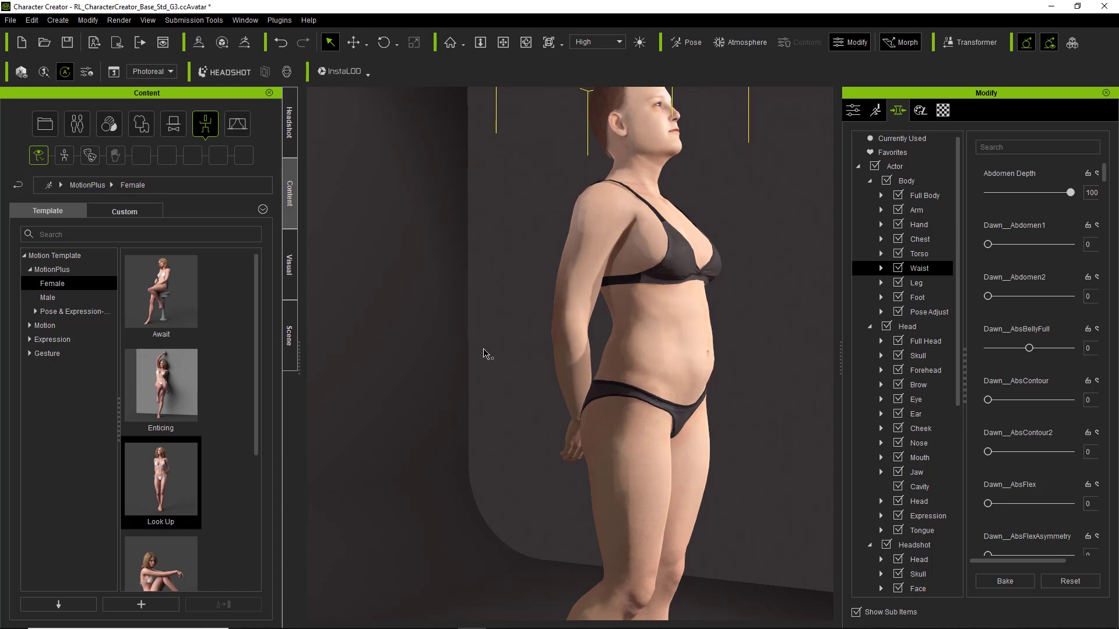
Widen the thighs by morphing the leg region directly on the figure from the front.
right_drag(736, 440, 678, 437)
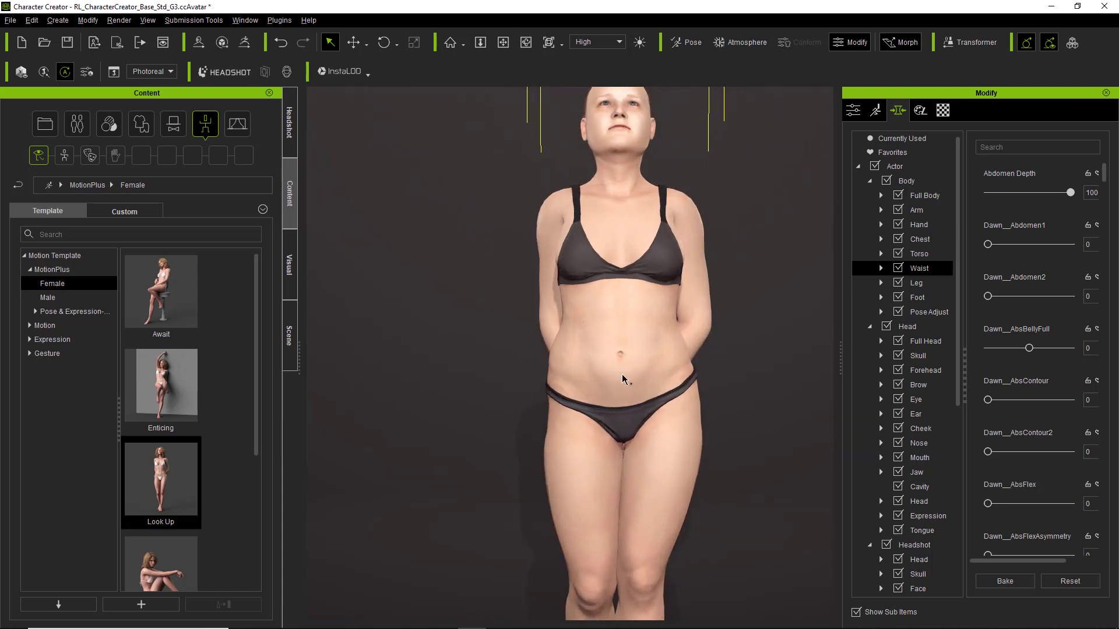
click(680, 483)
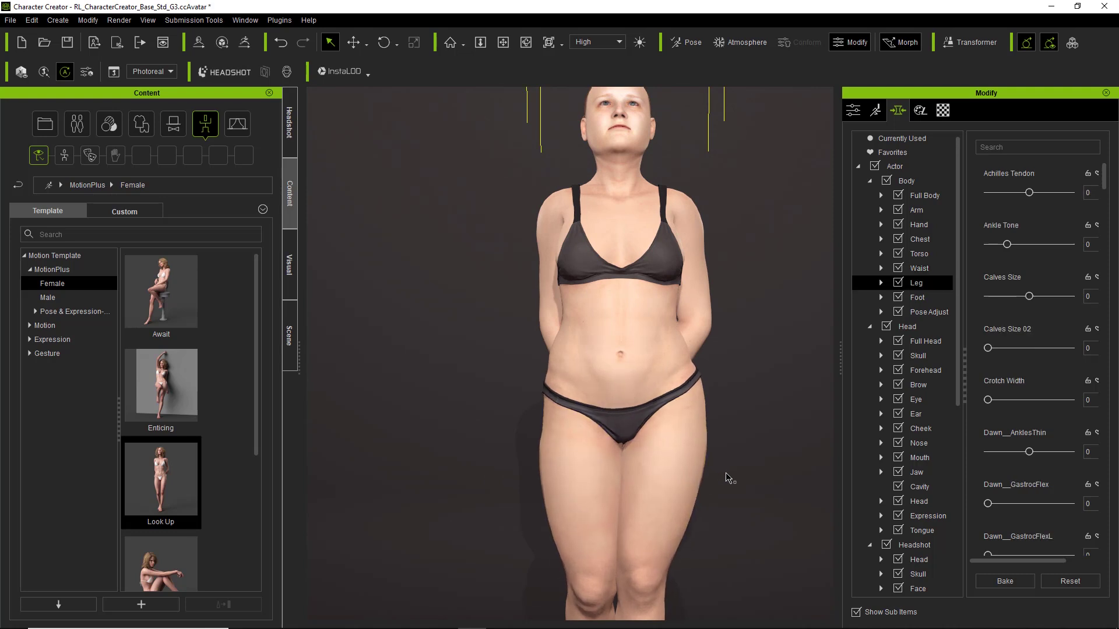
middle_drag(675, 321, 664, 332)
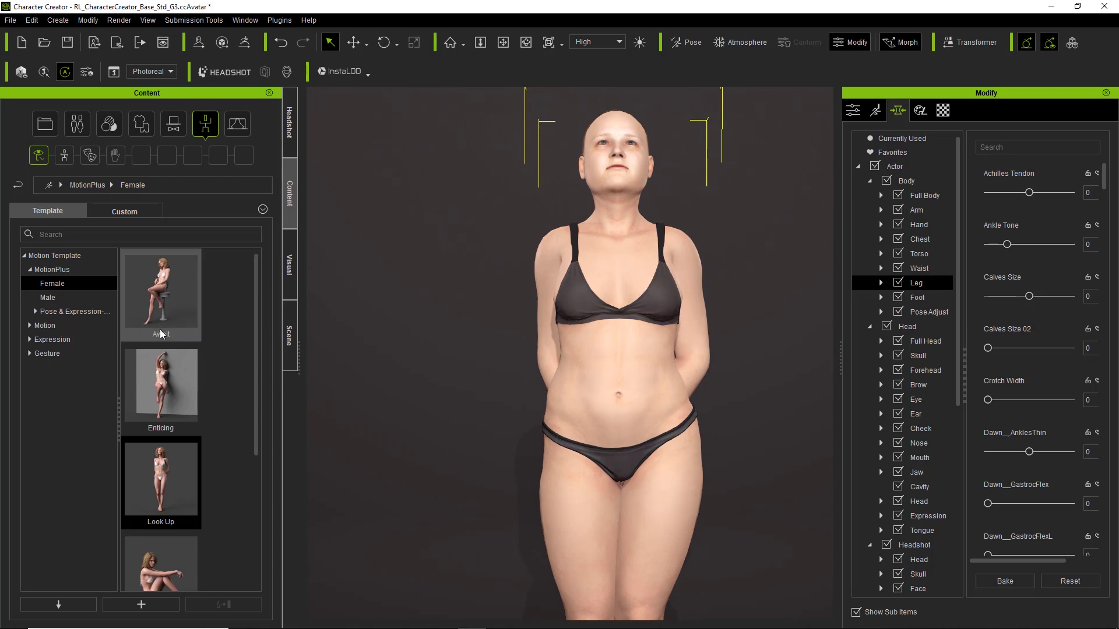